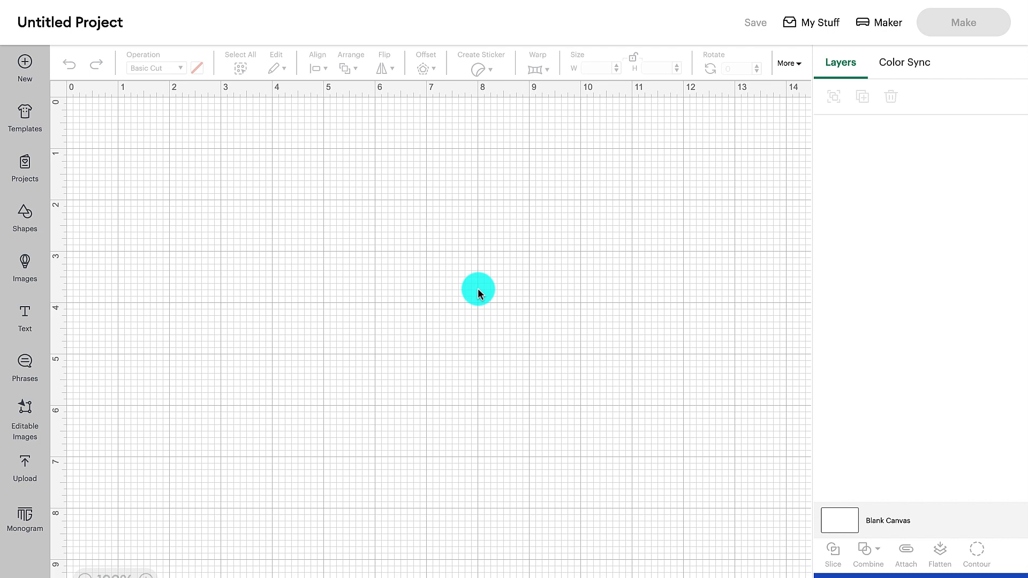
# - Load the Banners - Spearhead template onto the canvas and set its type to Five
pyautogui.click(26, 127)
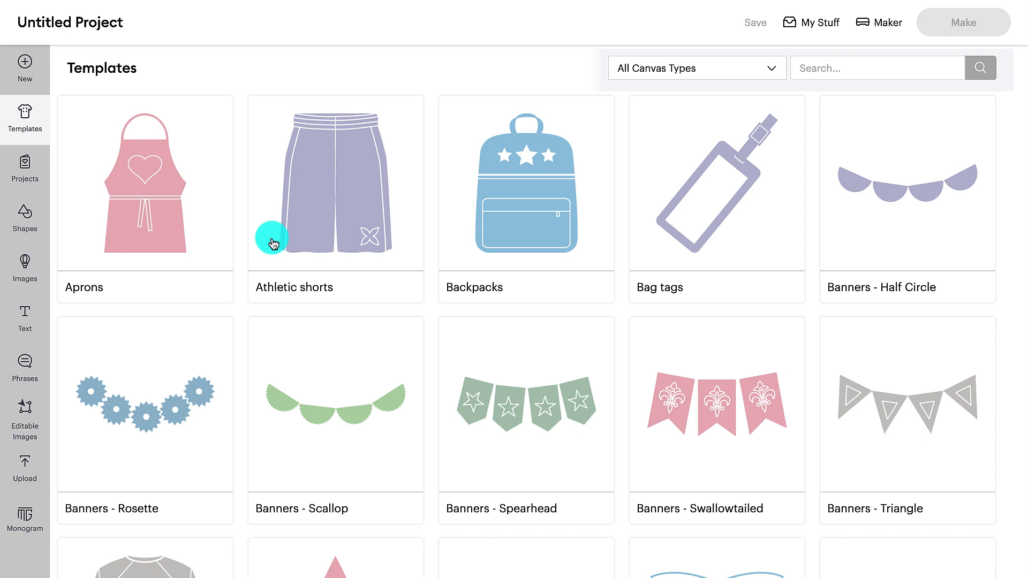
pyautogui.scroll(-3, 460, 401)
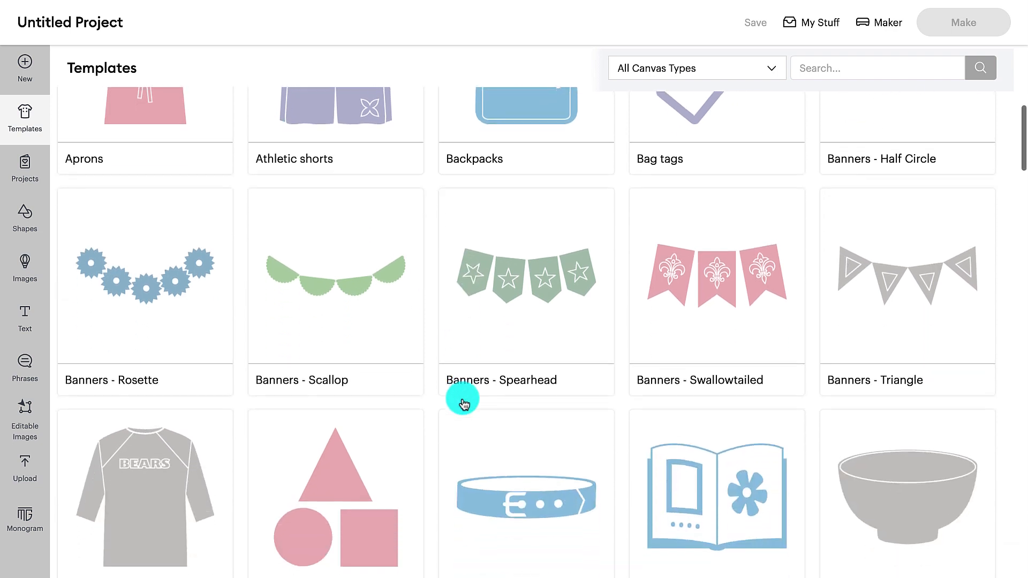
pyautogui.scroll(-2, 463, 402)
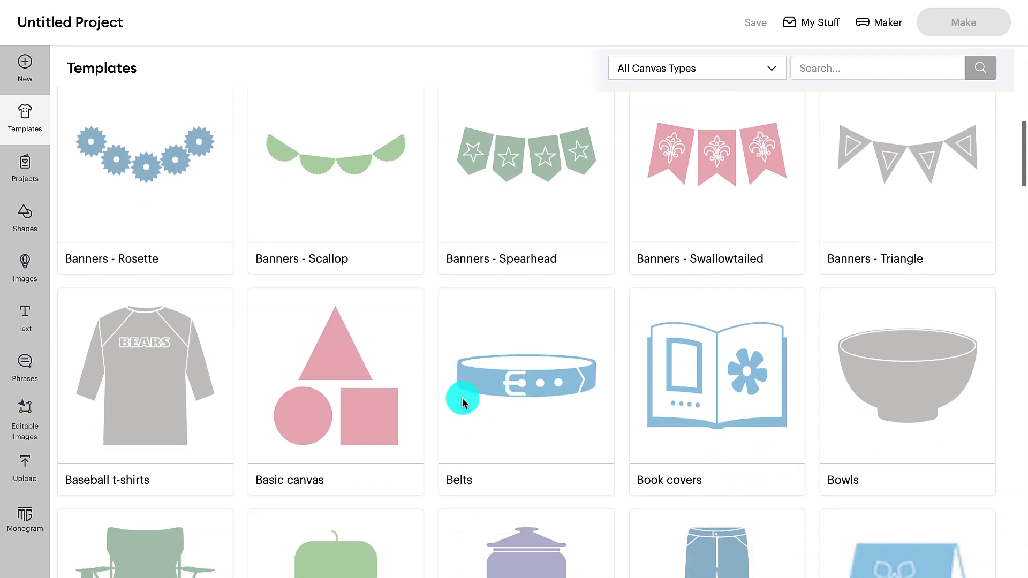
pyautogui.click(566, 176)
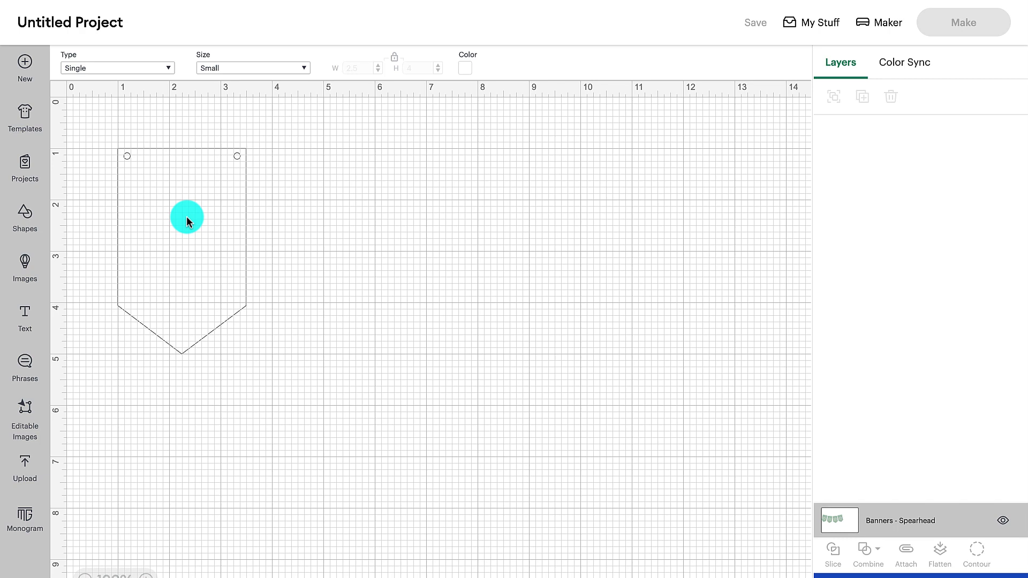
pyautogui.click(167, 69)
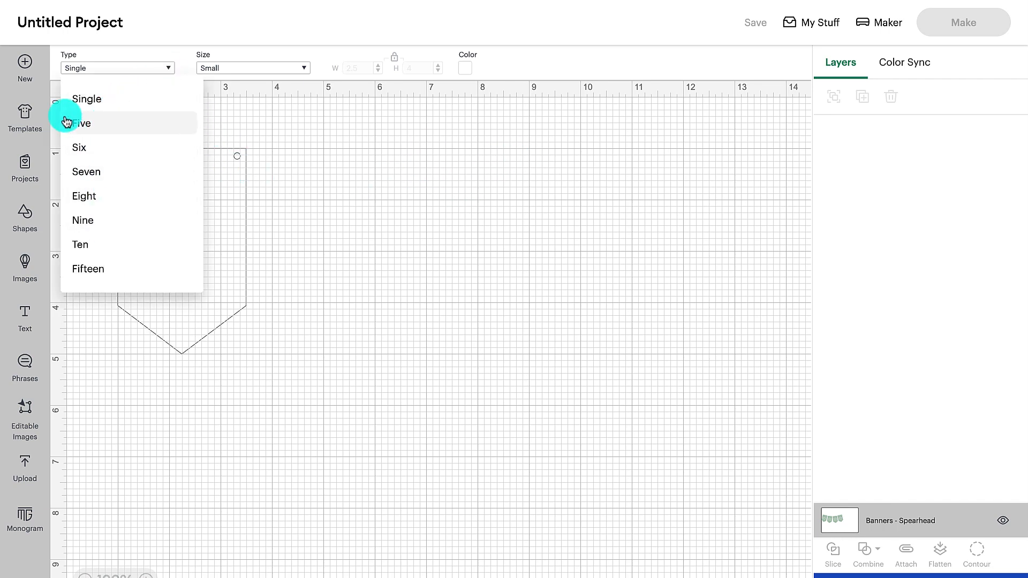
pyautogui.click(82, 124)
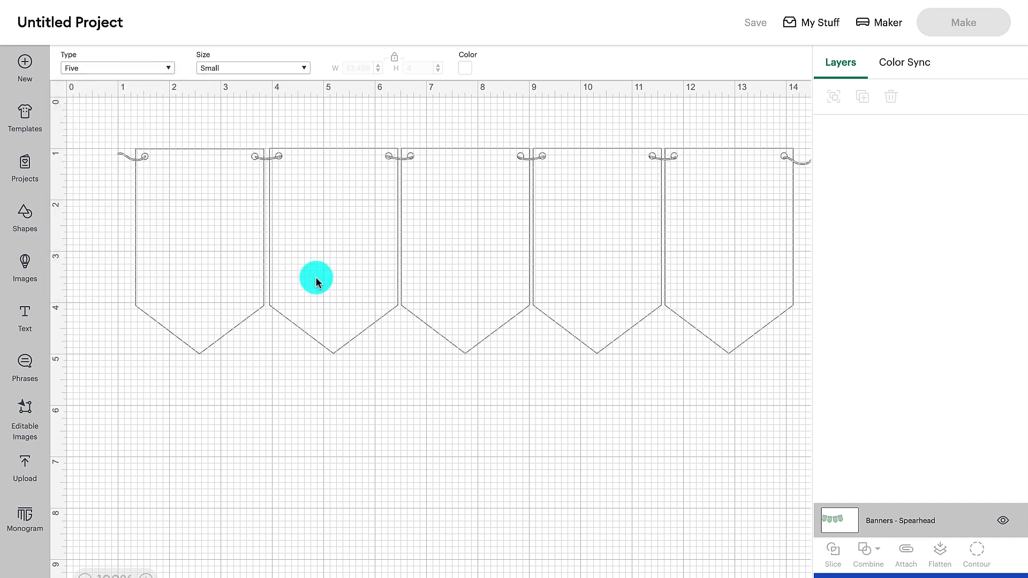
# - Try the Medium size on the spearhead banner and set it back to Small
pyautogui.click(305, 68)
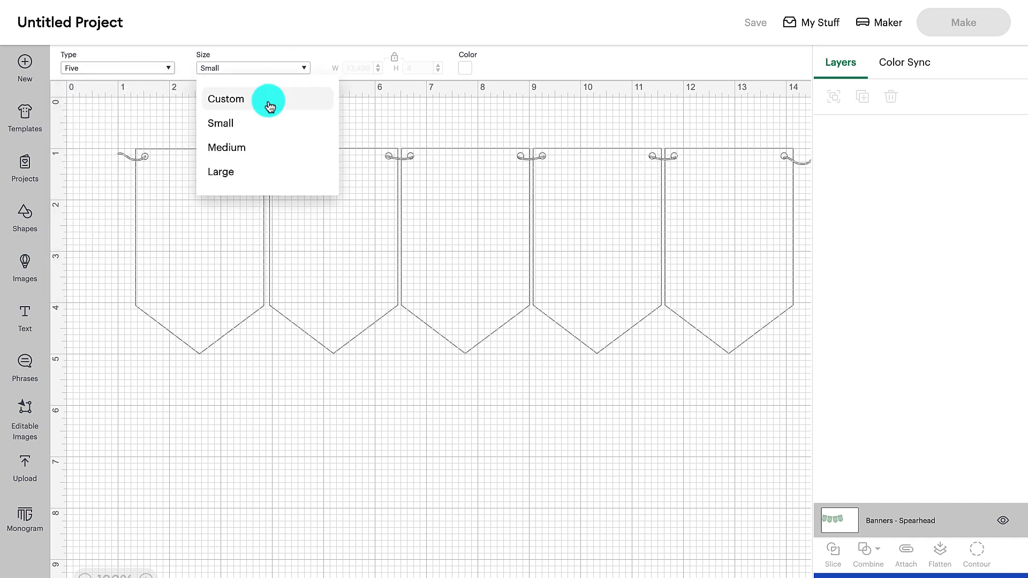
pyautogui.click(246, 147)
pyautogui.click(304, 68)
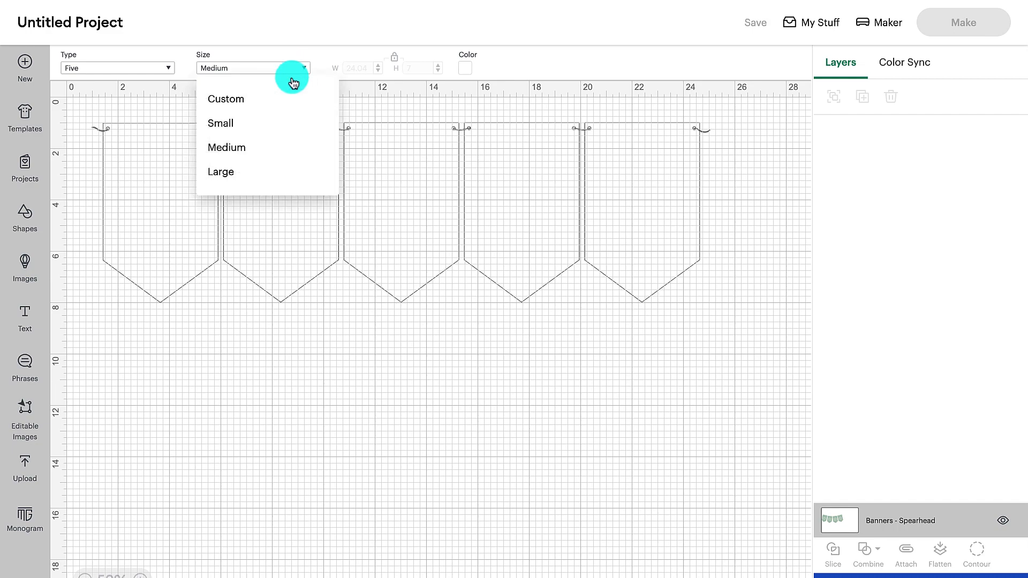
pyautogui.click(250, 118)
# - Color the five-pennant banner template light purple from the material colors
pyautogui.click(464, 68)
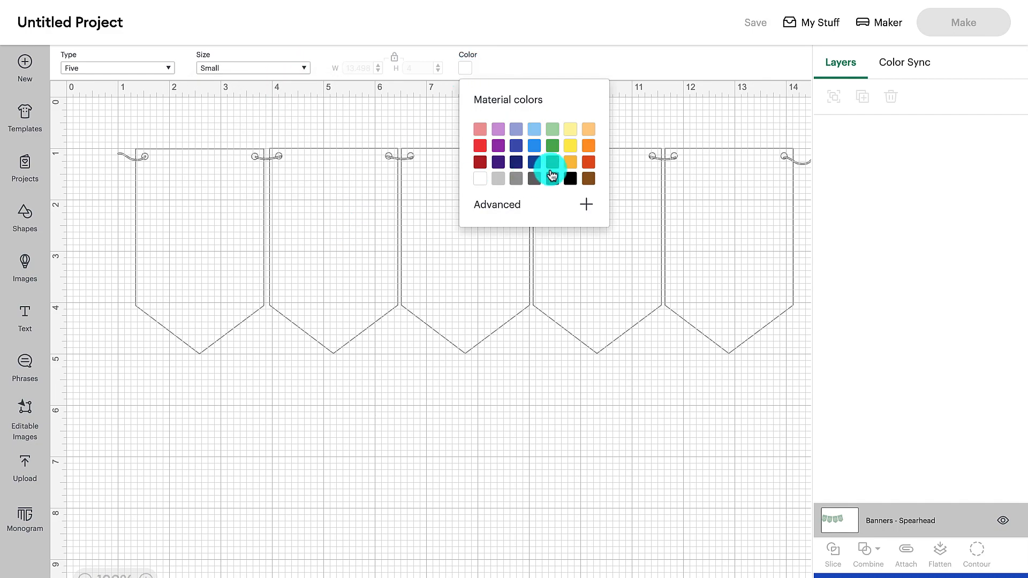
pyautogui.click(498, 129)
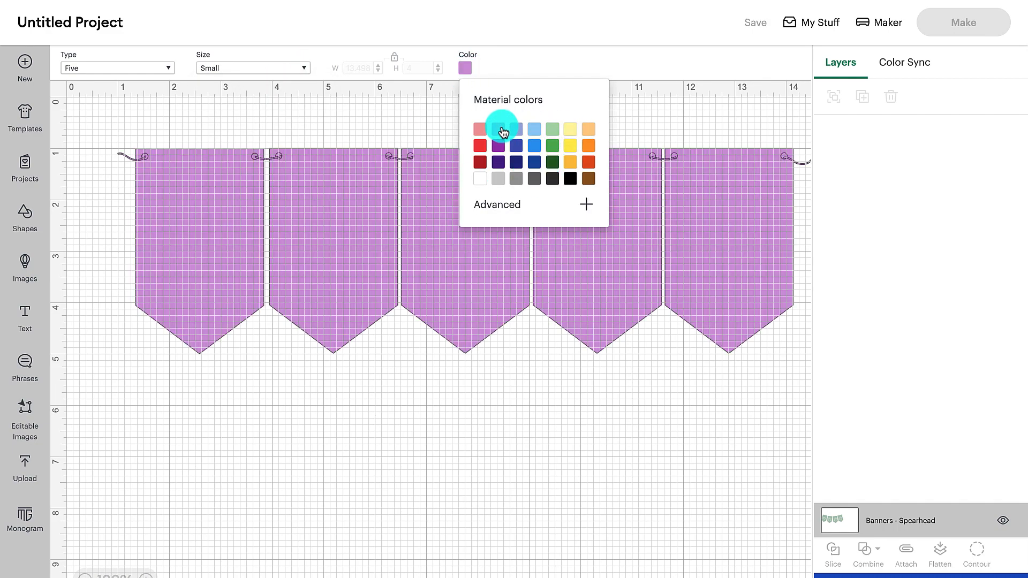
pyautogui.click(286, 179)
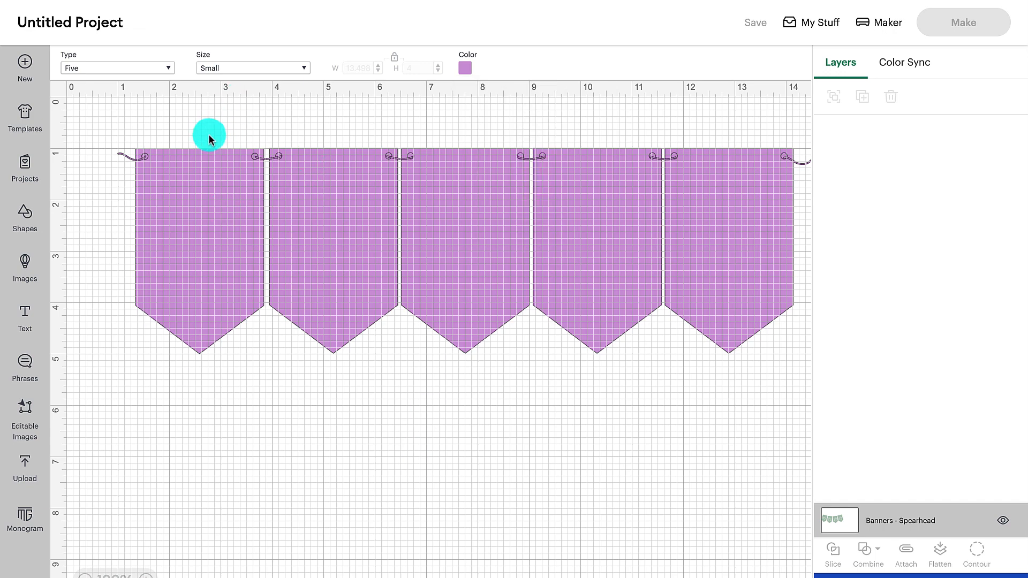
# - Filter the ready-made projects by the Cards category and look through the card designs
pyautogui.click(25, 166)
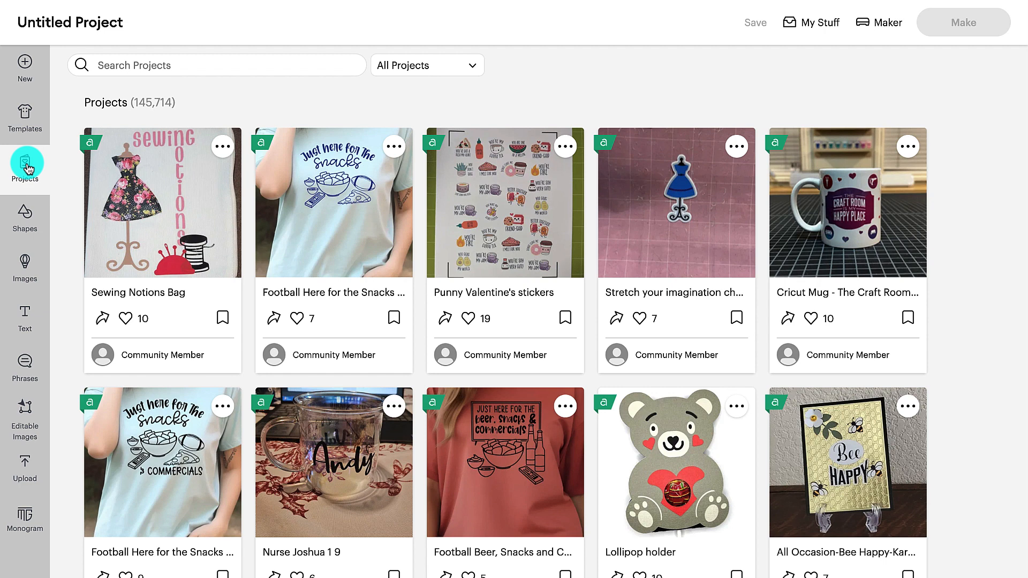
pyautogui.click(131, 65)
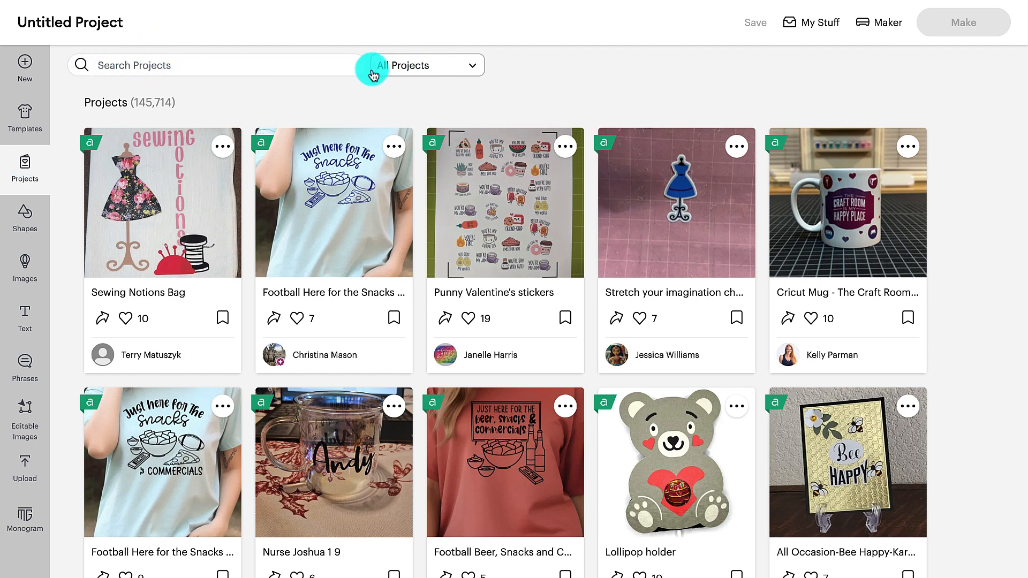
pyautogui.click(474, 69)
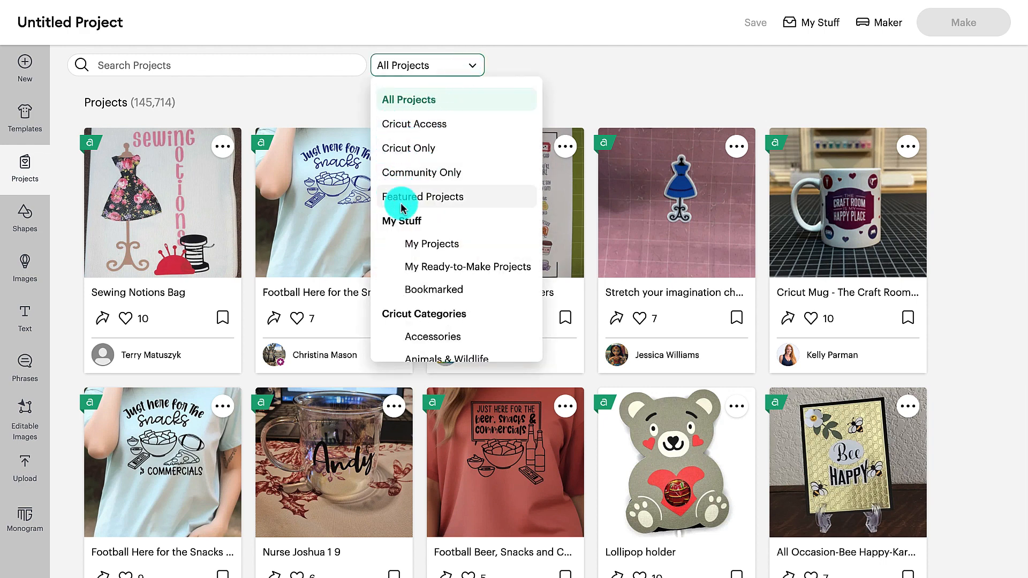
pyautogui.scroll(-2, 449, 287)
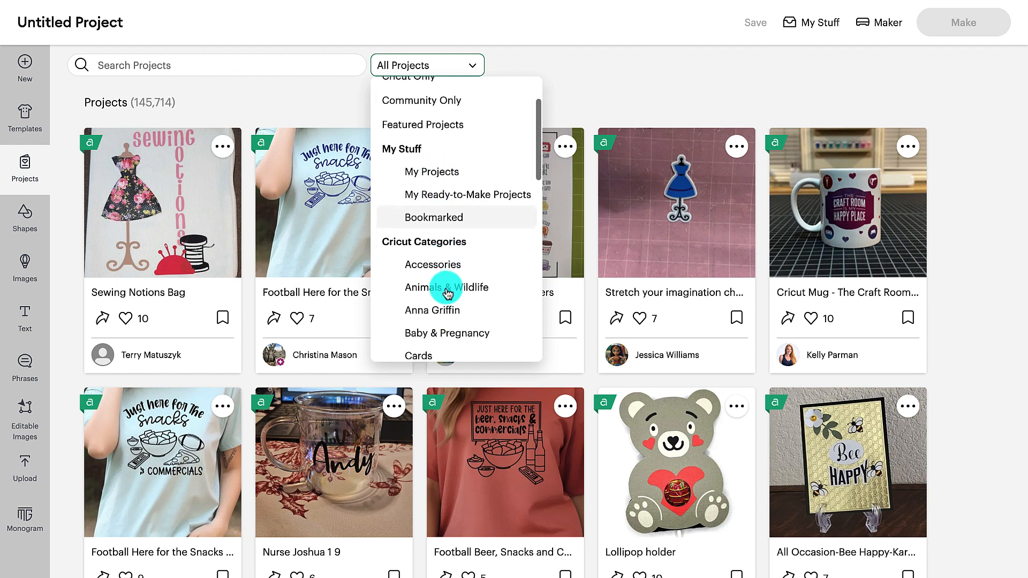
pyautogui.scroll(-2, 448, 264)
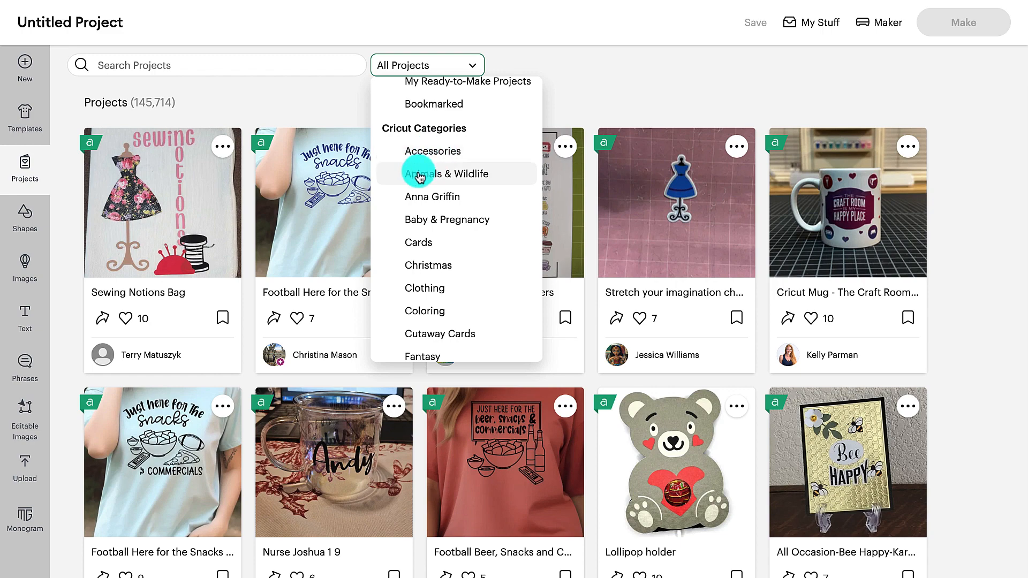
pyautogui.click(427, 244)
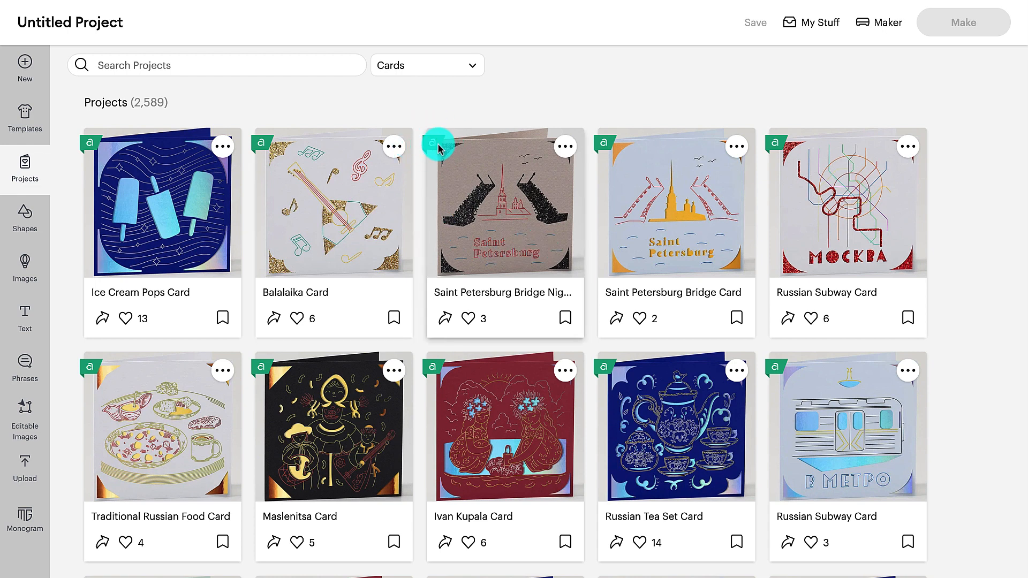
pyautogui.scroll(-15, 459, 348)
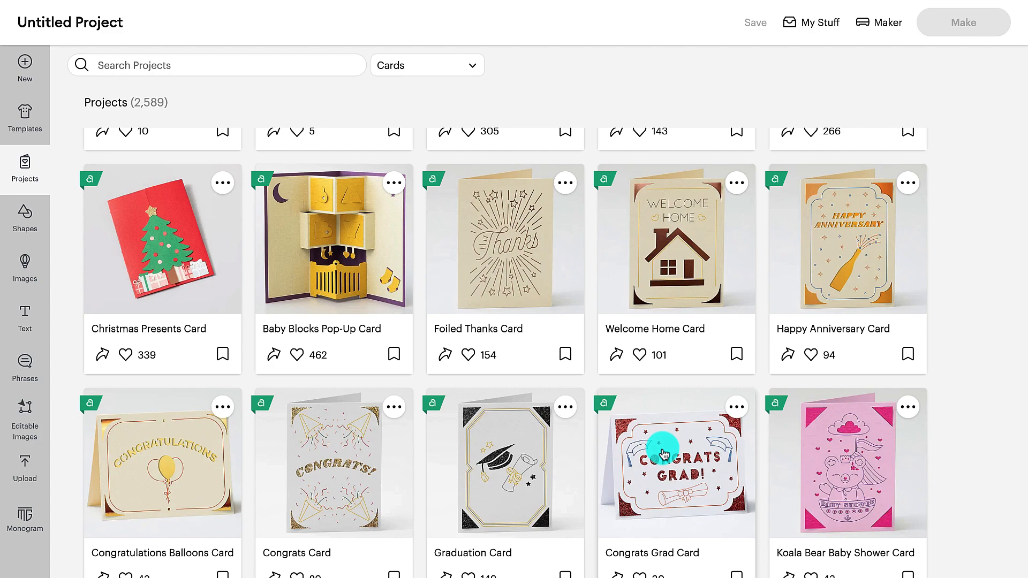
pyautogui.scroll(-6, 663, 454)
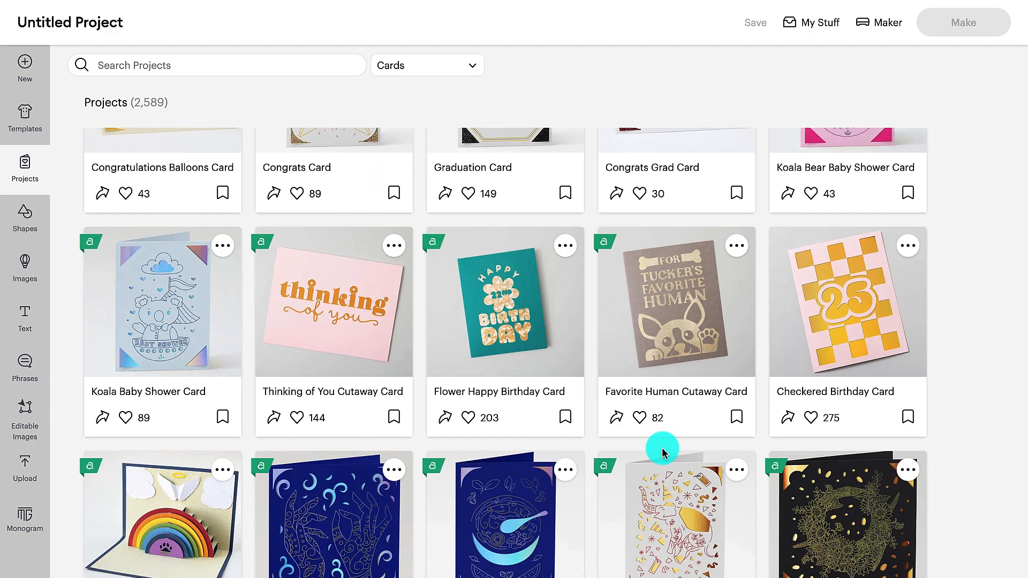
pyautogui.scroll(-14, 662, 452)
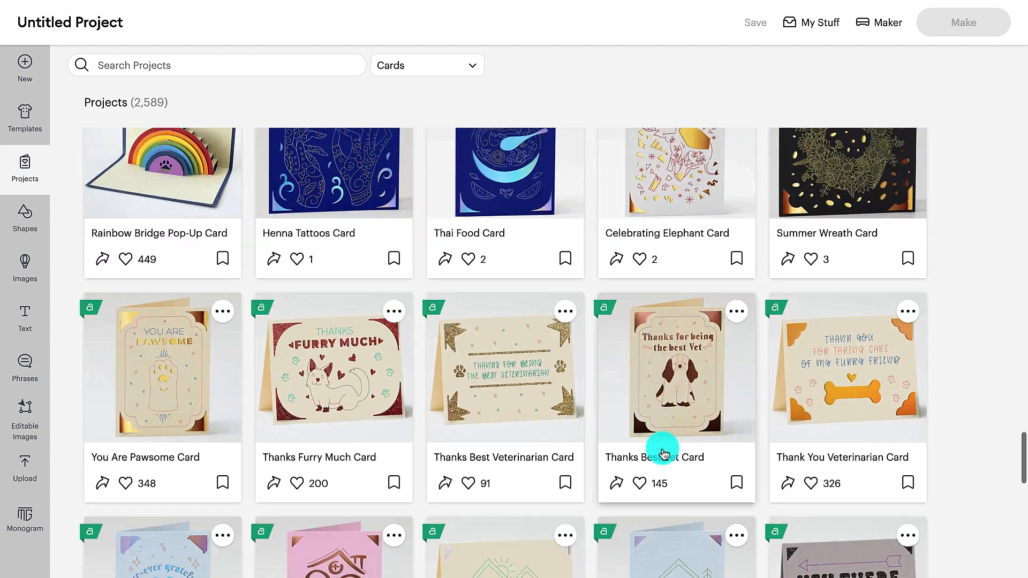
pyautogui.scroll(-5, 664, 454)
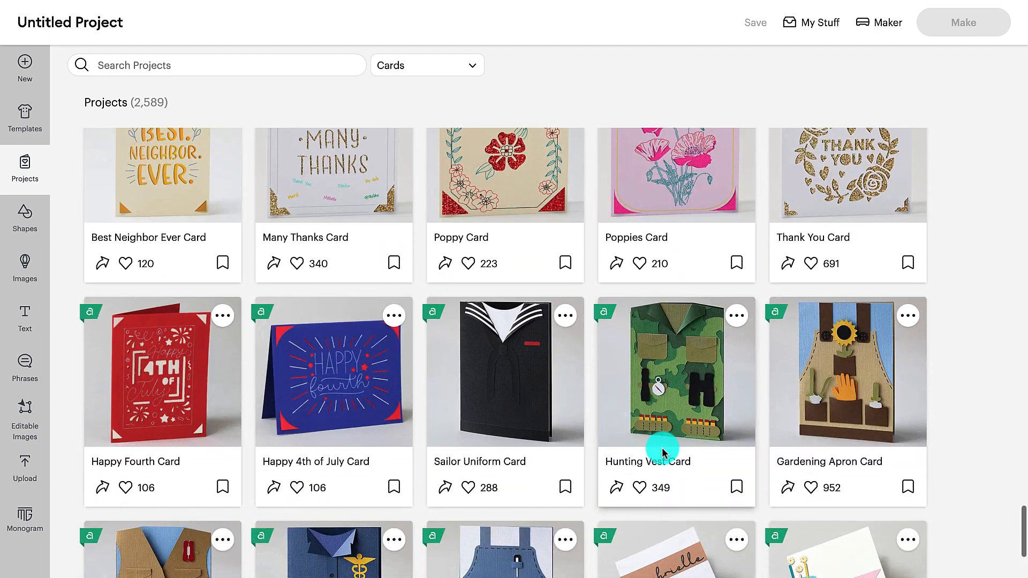
# - Add the jagged-edged circle from the shapes included with the subscription to the blank canvas
pyautogui.click(18, 218)
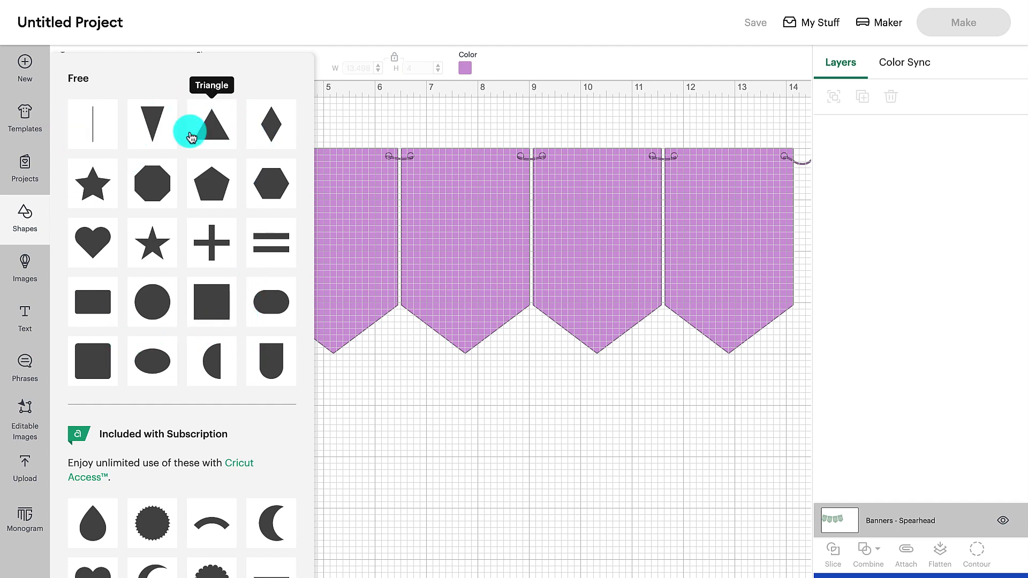
pyautogui.scroll(-5, 126, 429)
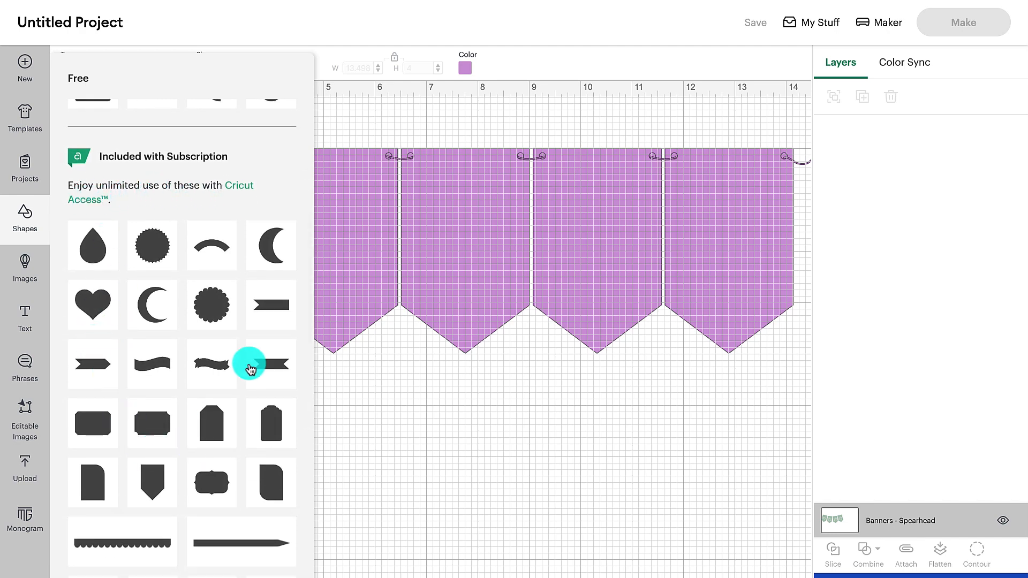
pyautogui.scroll(-7, 156, 303)
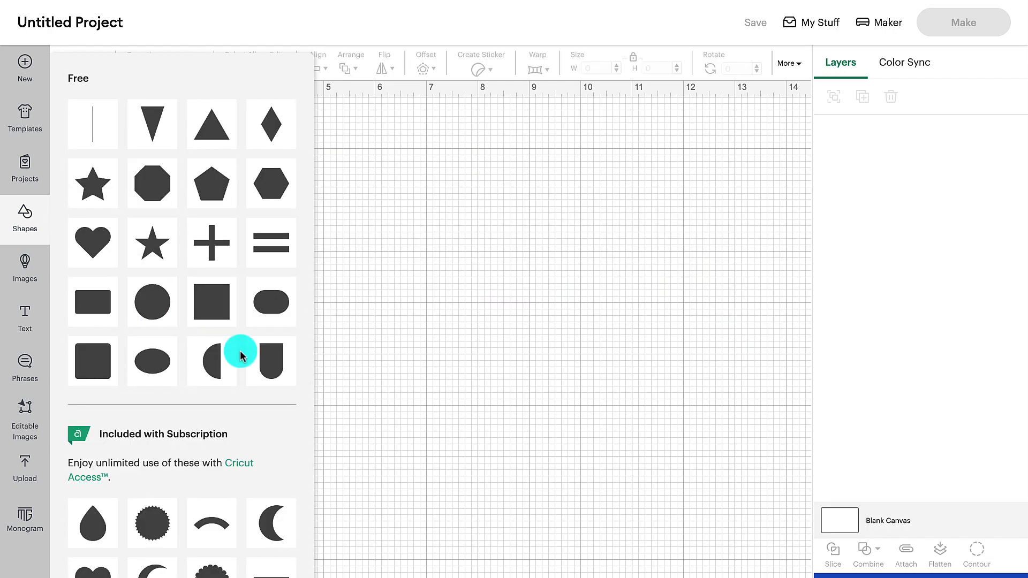
pyautogui.scroll(-3, 238, 349)
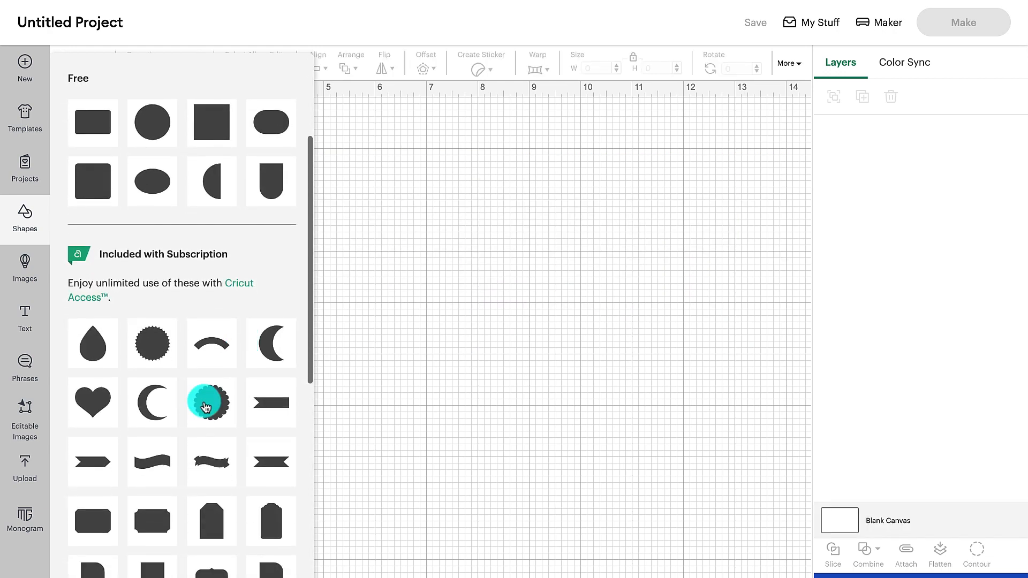
pyautogui.scroll(-2, 161, 401)
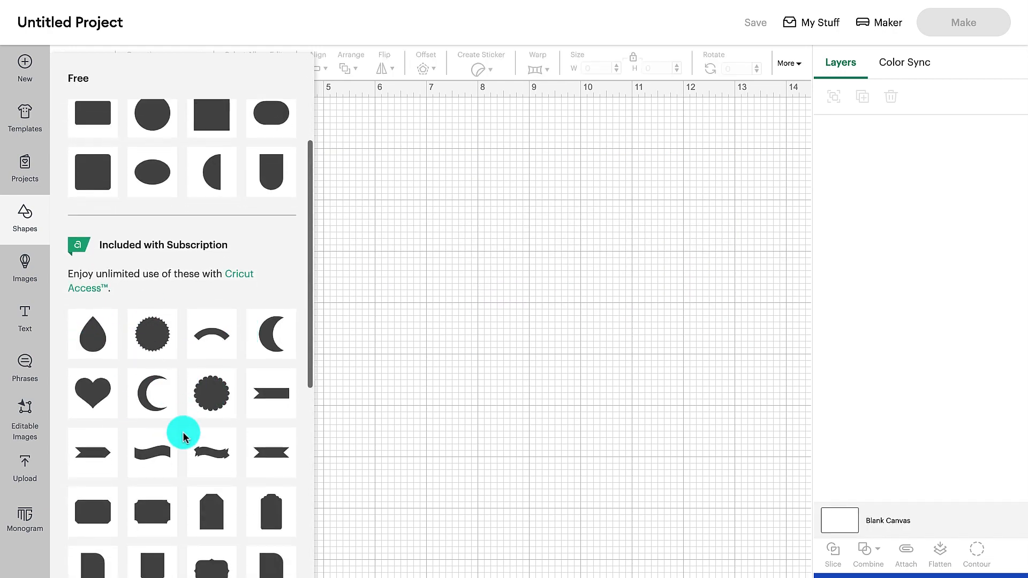
pyautogui.scroll(1, 183, 429)
pyautogui.click(154, 287)
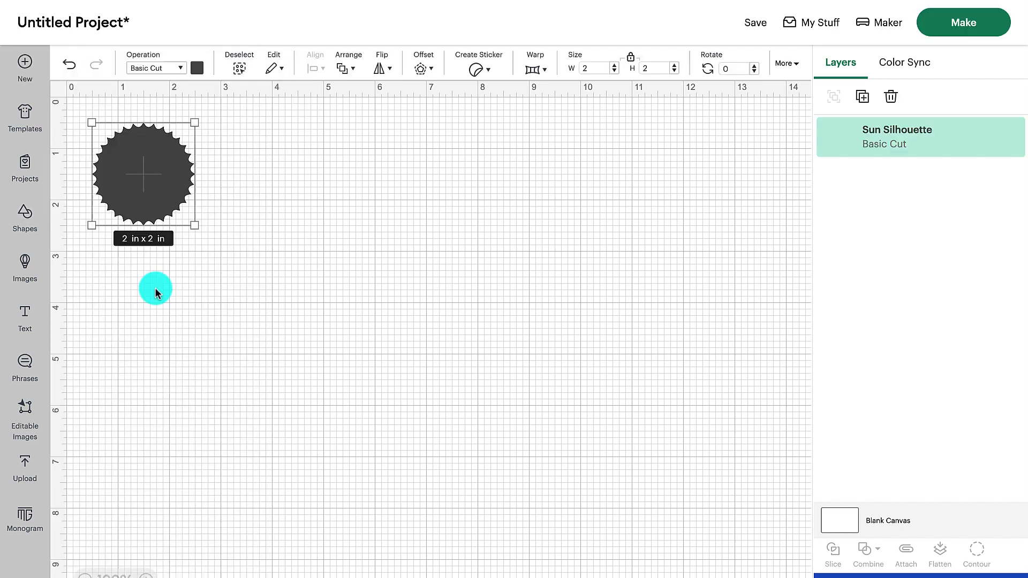
# - Prepare the shape for cutting On Mat at 12 in x 12 in, check its purchase checkout, and return to the canvas without buying
pyautogui.click(972, 23)
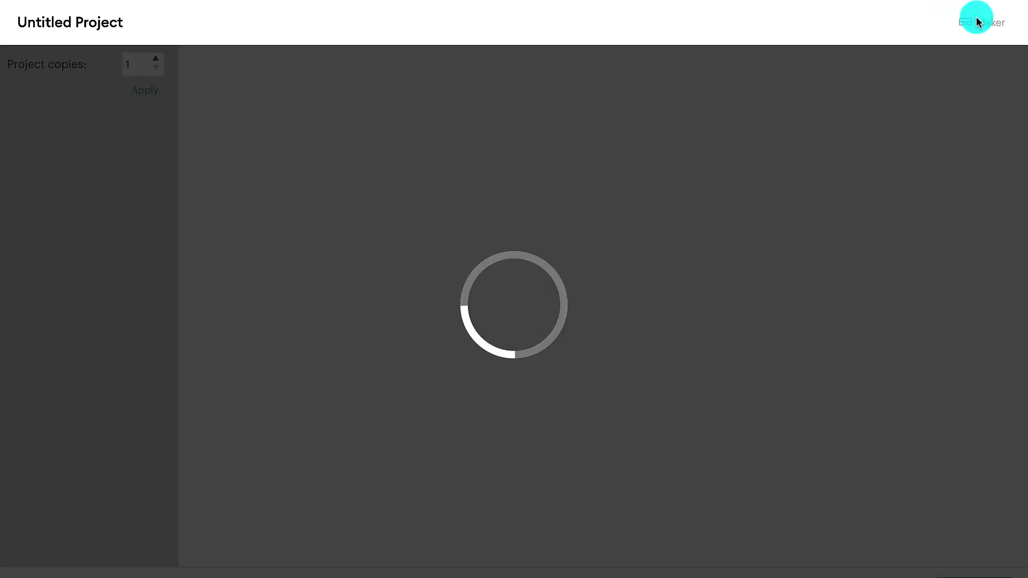
pyautogui.click(333, 165)
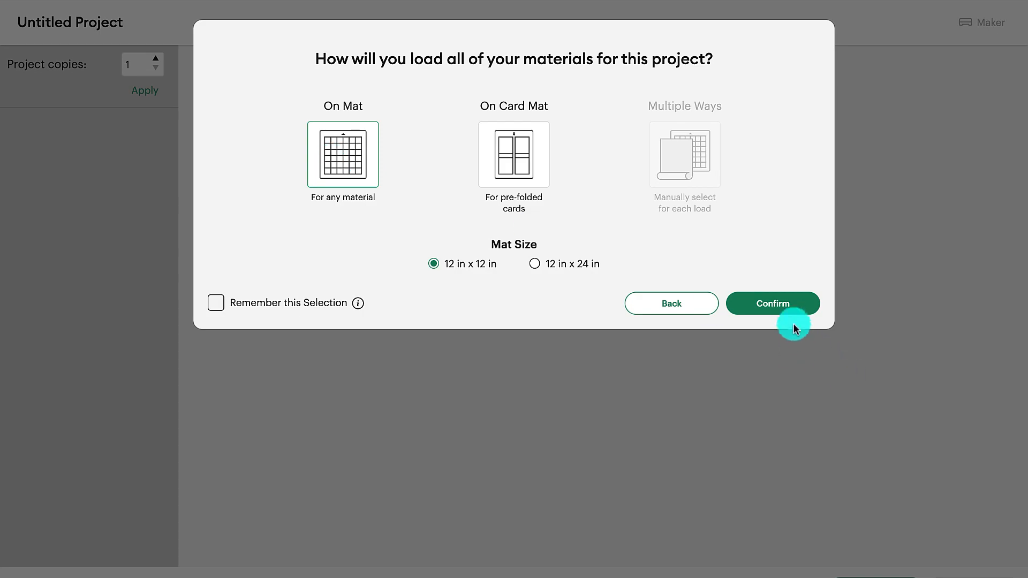
pyautogui.click(788, 303)
pyautogui.scroll(-3, 786, 321)
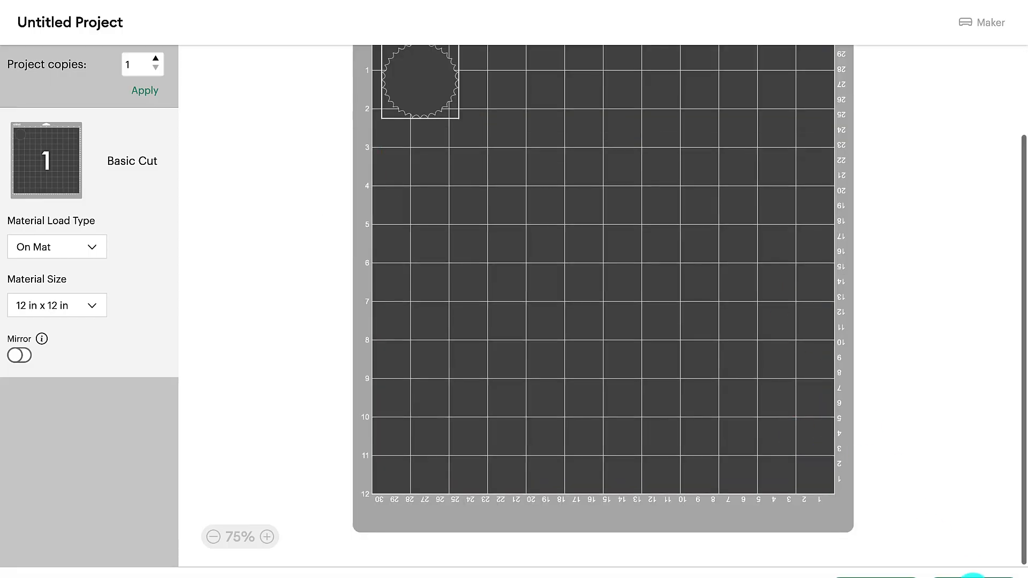
pyautogui.click(970, 576)
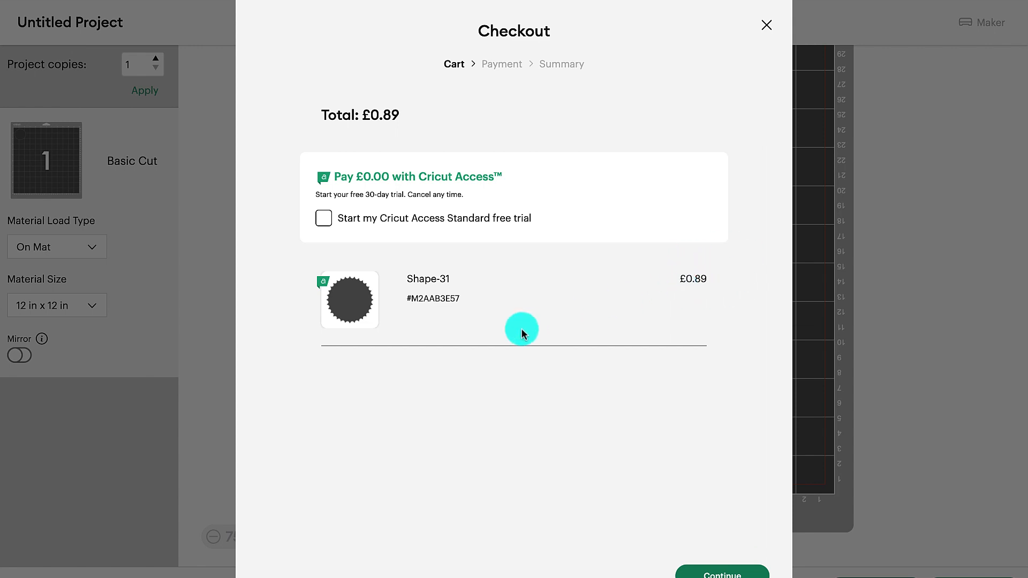
pyautogui.click(766, 24)
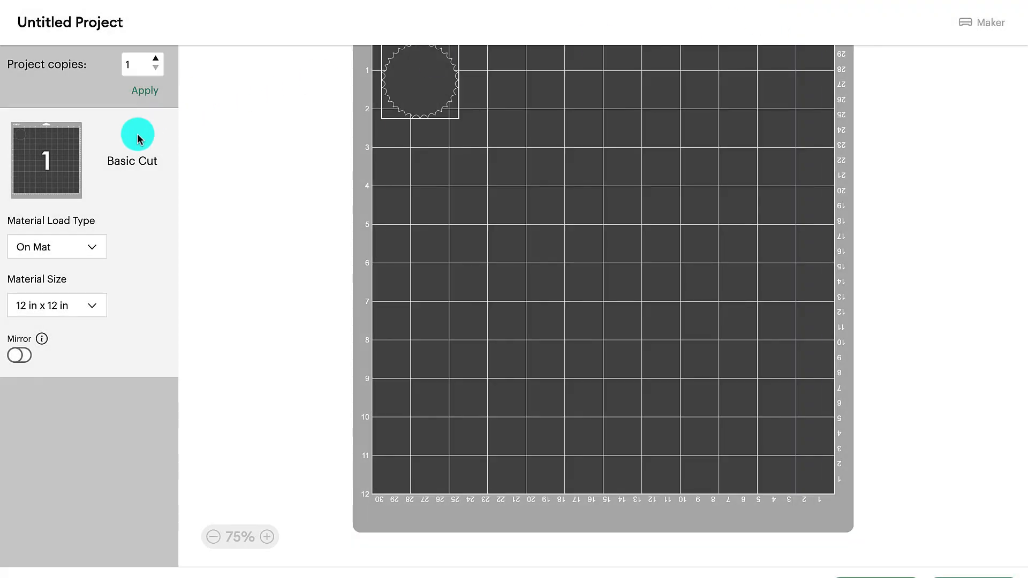
pyautogui.click(886, 576)
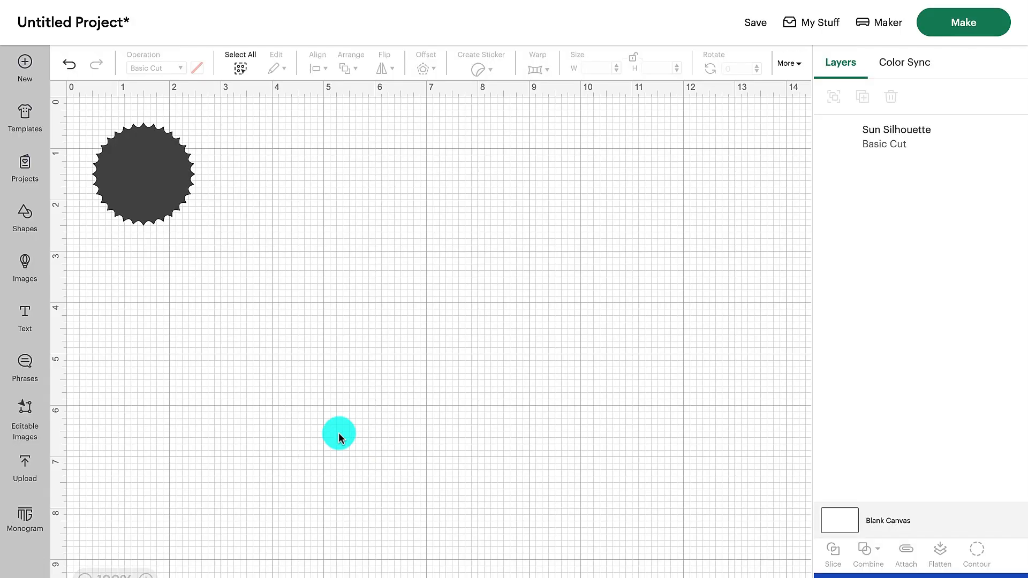
# - Open the image library's Animals category and look through its designs
pyautogui.click(25, 262)
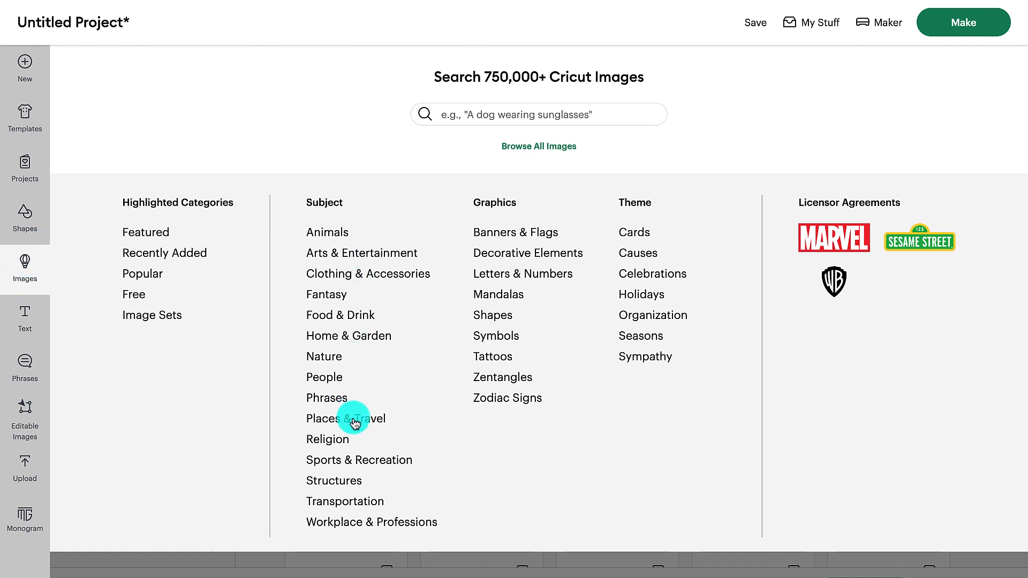
pyautogui.scroll(-1, 522, 393)
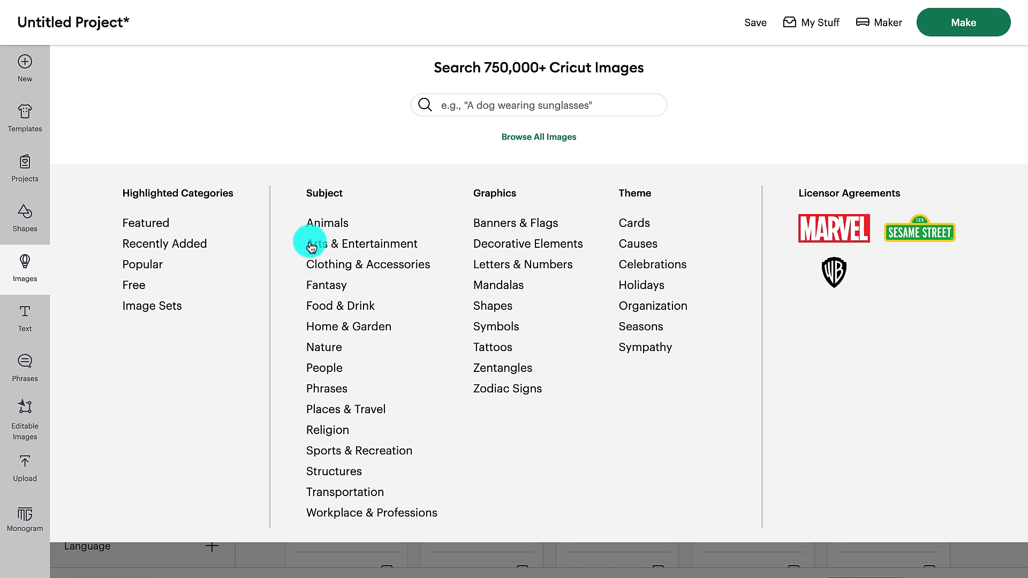
pyautogui.click(328, 229)
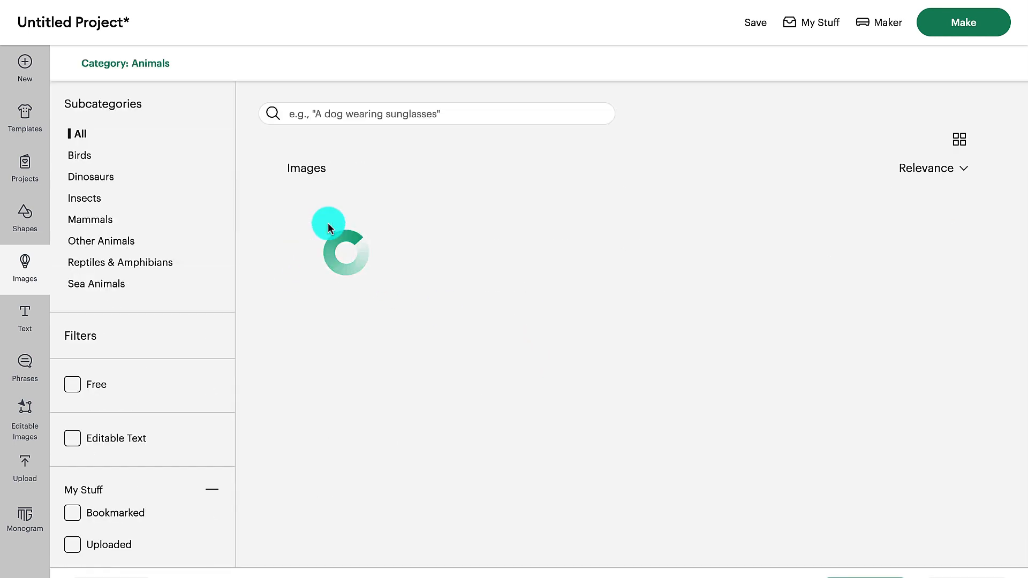
pyautogui.scroll(-8, 513, 345)
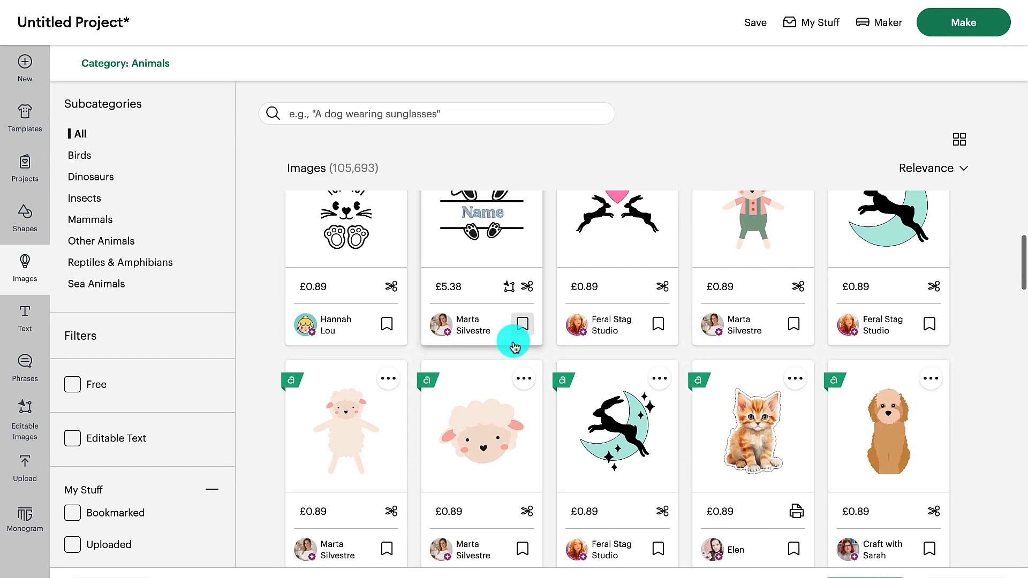
pyautogui.scroll(-6, 513, 346)
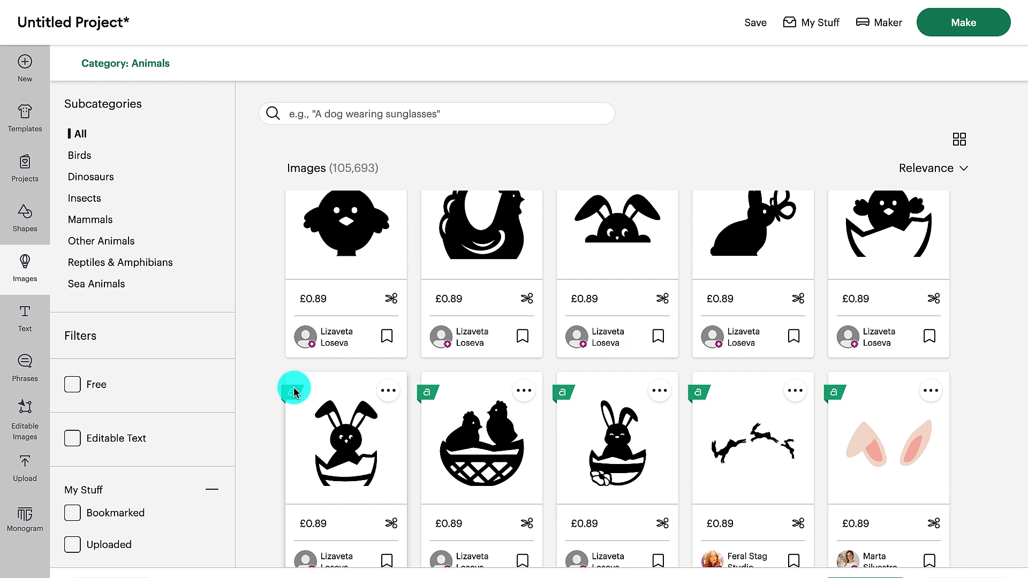
pyautogui.scroll(10, 351, 355)
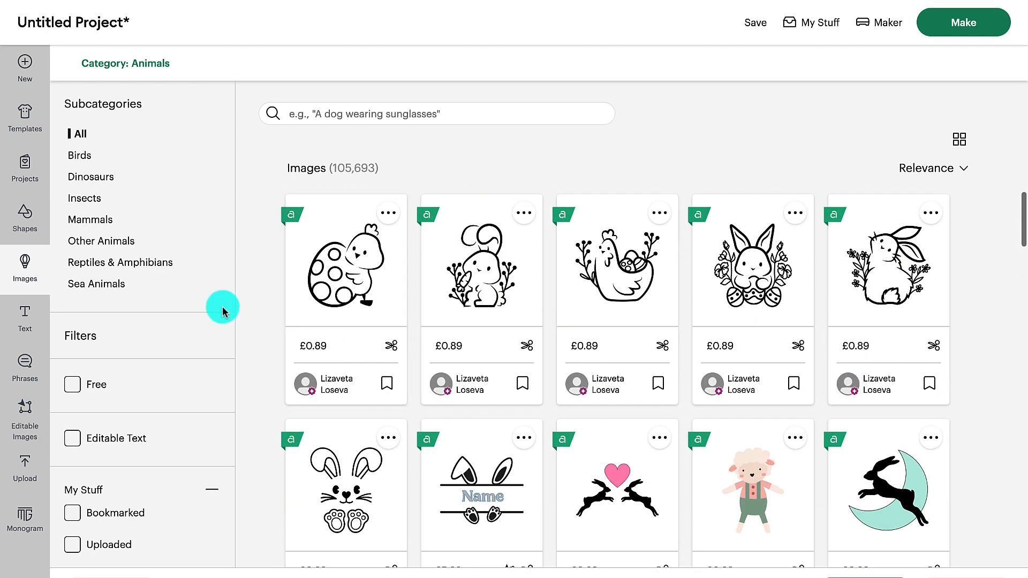
# - Filter the Animals images to free ones and look through the designs
pyautogui.scroll(-2, 222, 312)
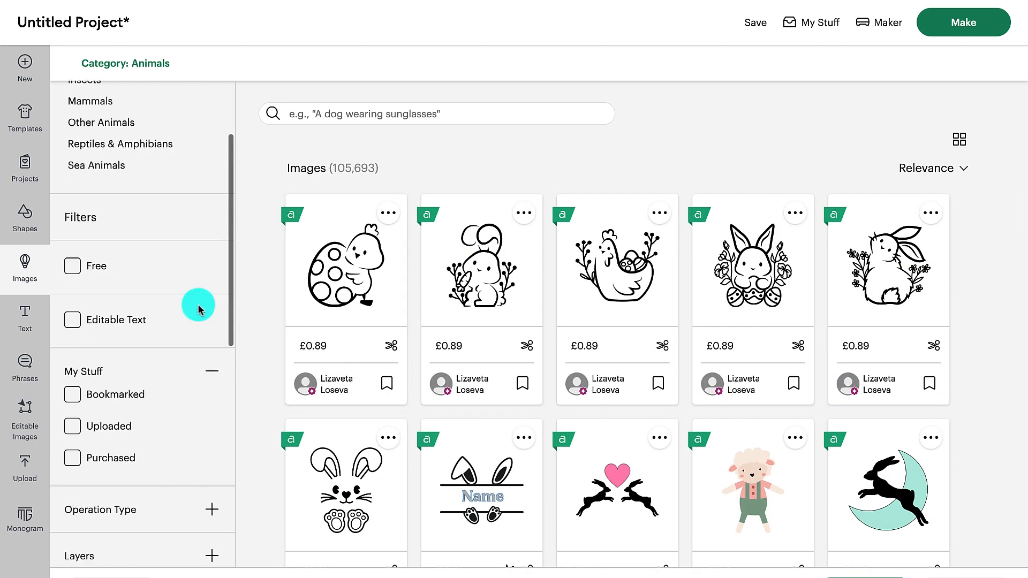
pyautogui.click(73, 266)
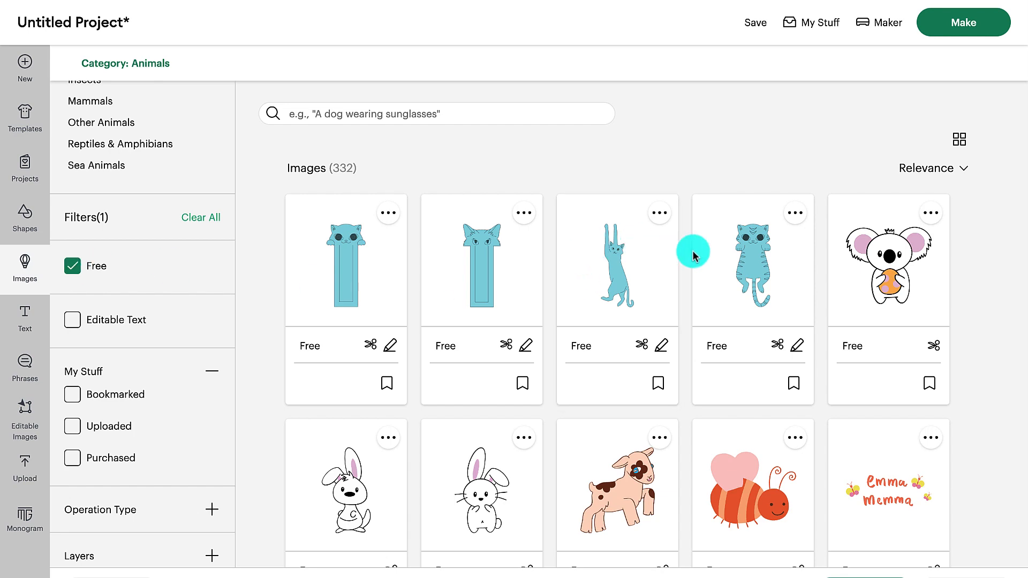
pyautogui.scroll(-4, 590, 438)
pyautogui.scroll(-10, 591, 438)
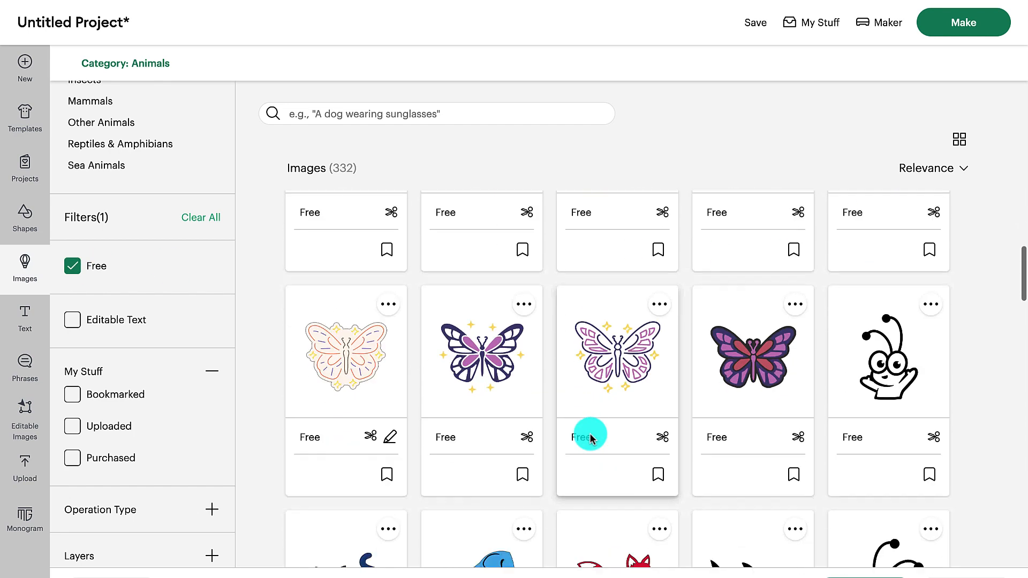
pyautogui.scroll(-12, 590, 433)
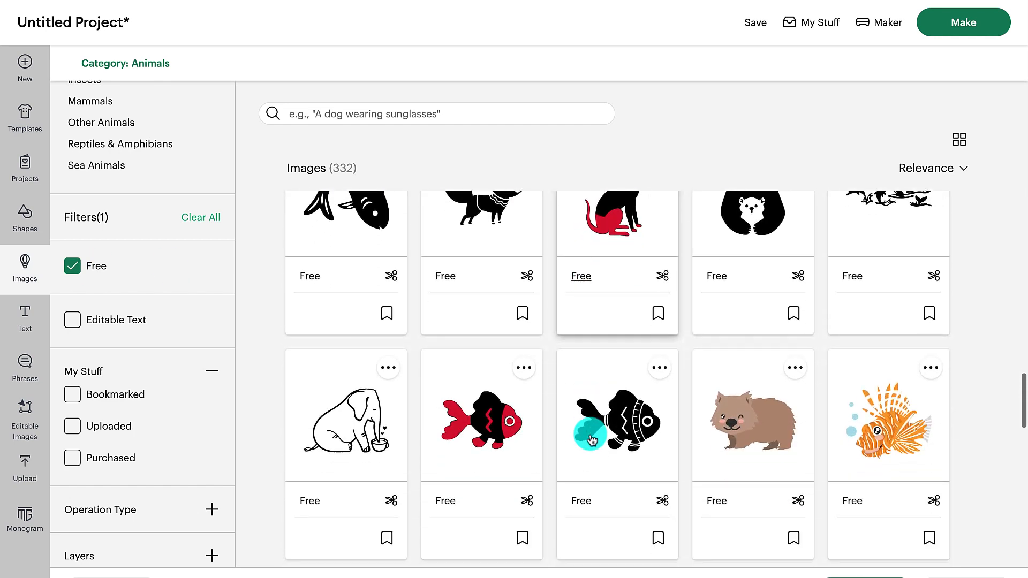
pyautogui.scroll(-12, 589, 434)
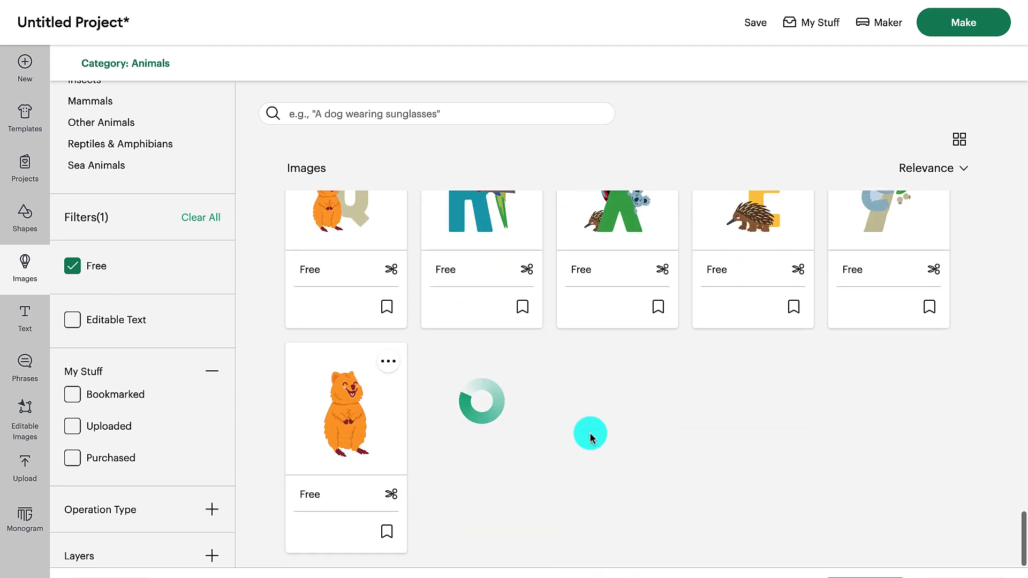
pyautogui.scroll(-2, 590, 438)
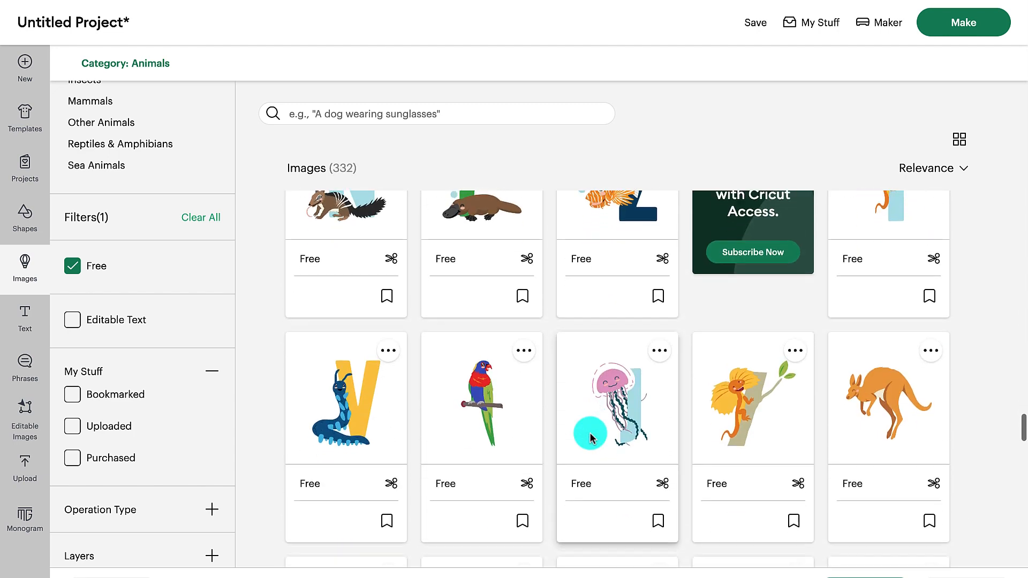
# - Add a text object to the canvas and replace its placeholder with "cricut"
pyautogui.click(25, 317)
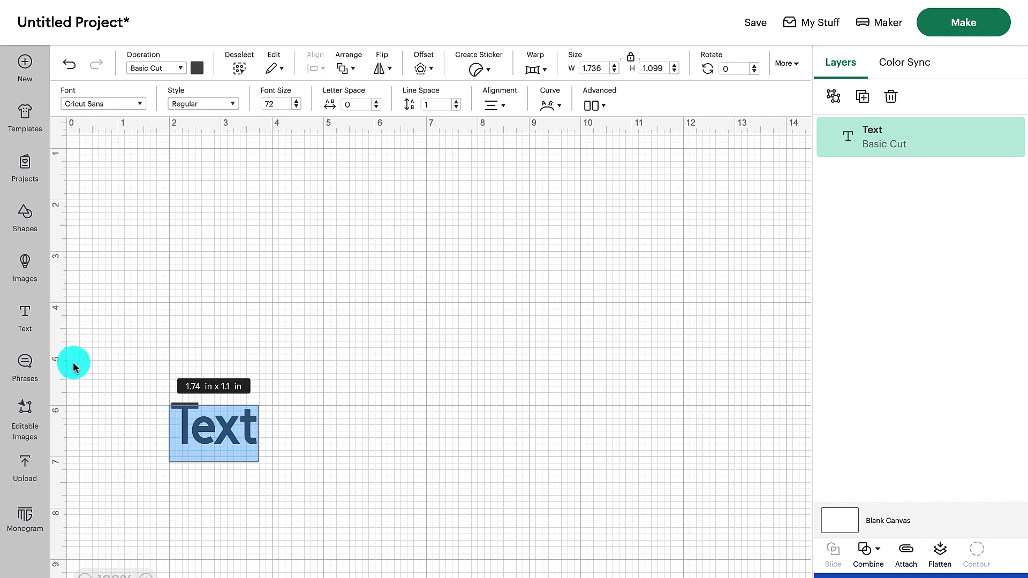
pyautogui.click(251, 426)
pyautogui.press('BackSpace')
pyautogui.press('BackSpace')
pyautogui.press('BackSpace')
pyautogui.press('BackSpace')
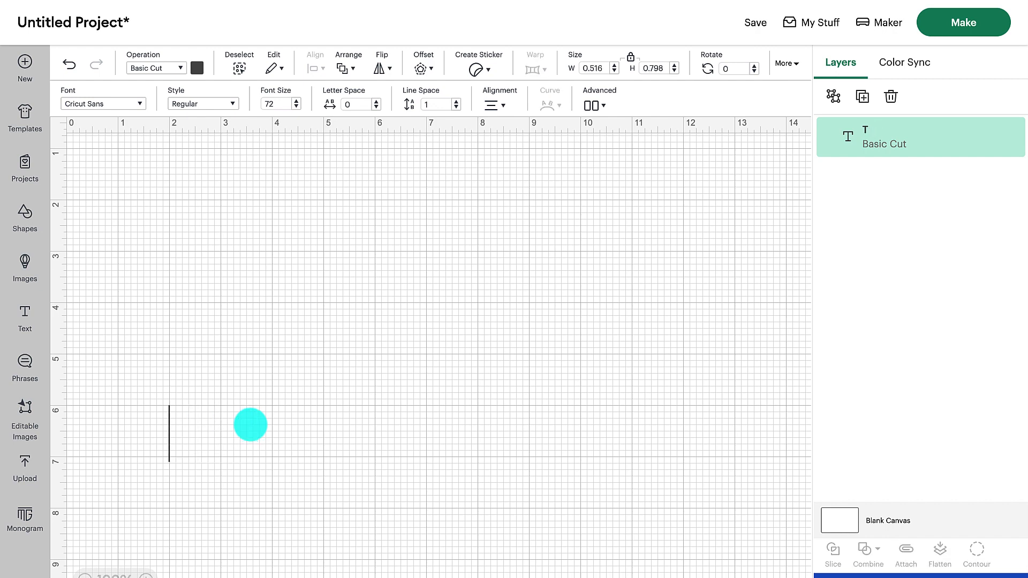
pyautogui.write('cricu')
pyautogui.write('t')
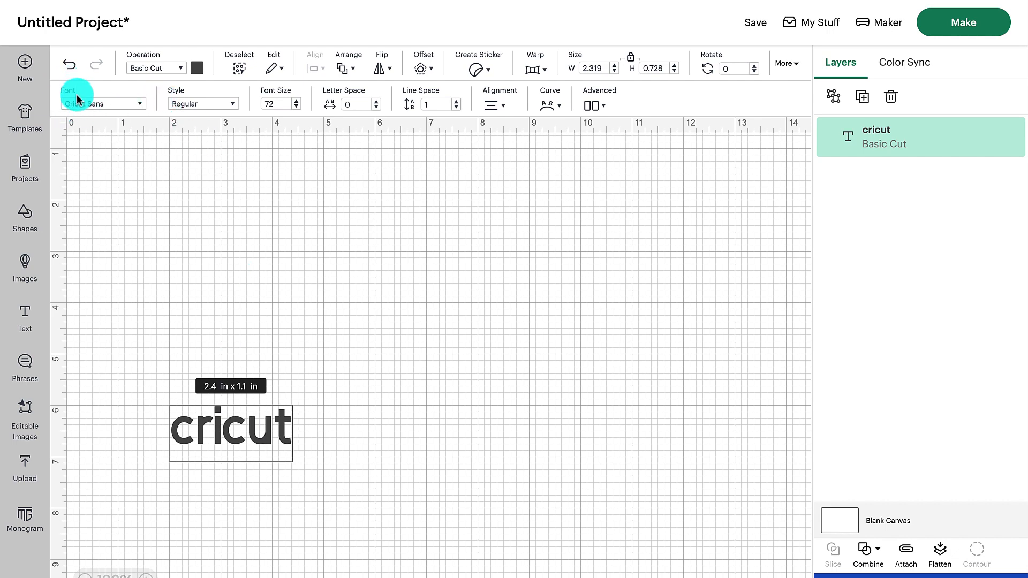
# - Look through the Cricut, System, Bookmarked and Recent font lists for the cricut text without changing its font
pyautogui.click(138, 105)
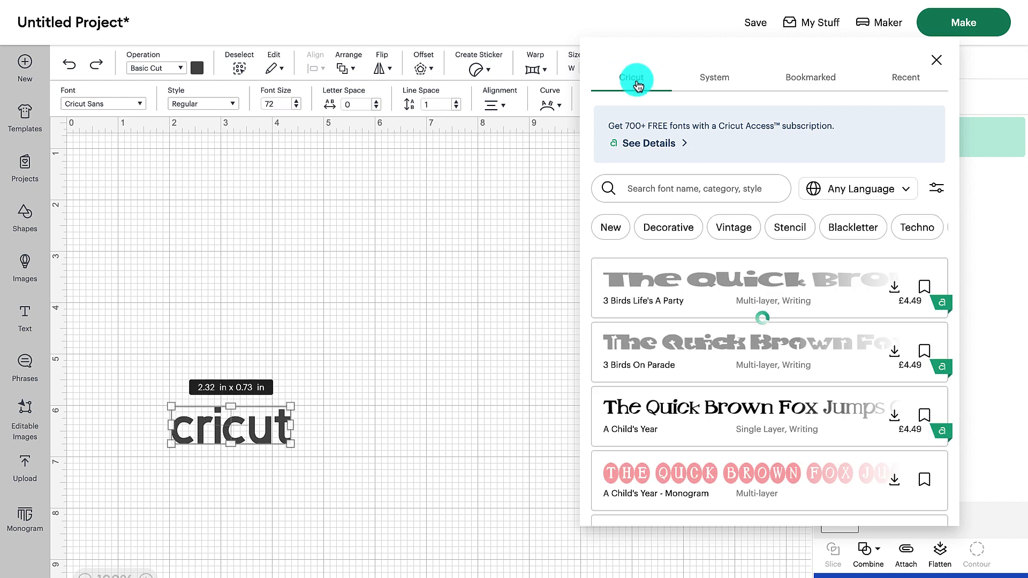
pyautogui.scroll(-2, 752, 375)
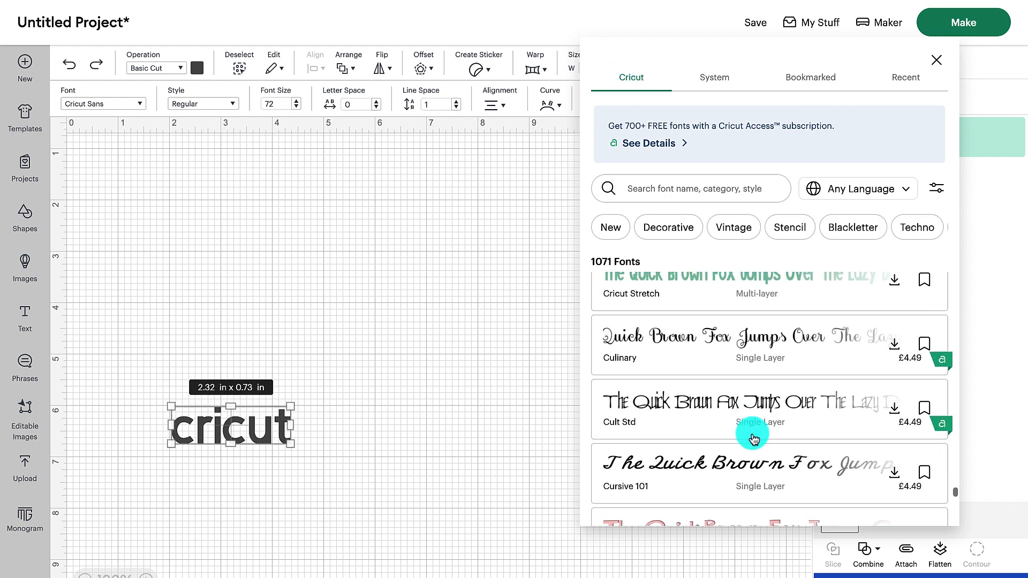
pyautogui.scroll(1, 792, 417)
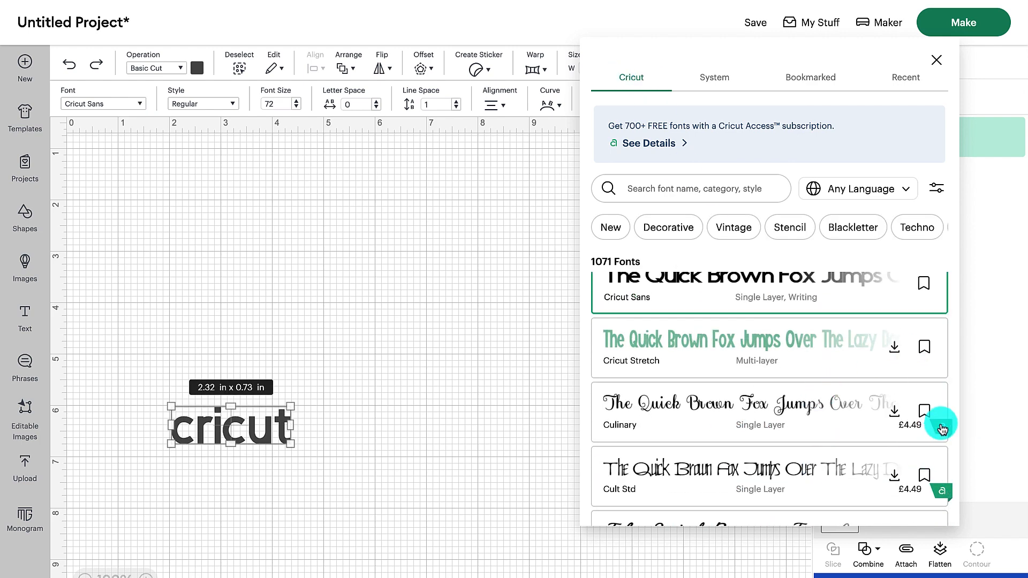
pyautogui.click(718, 79)
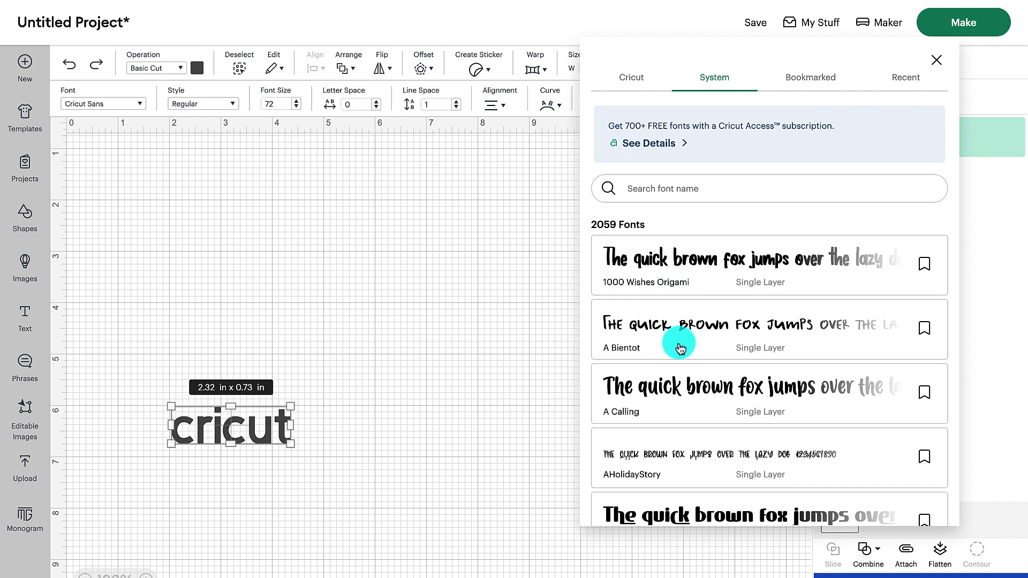
pyautogui.scroll(-2, 679, 407)
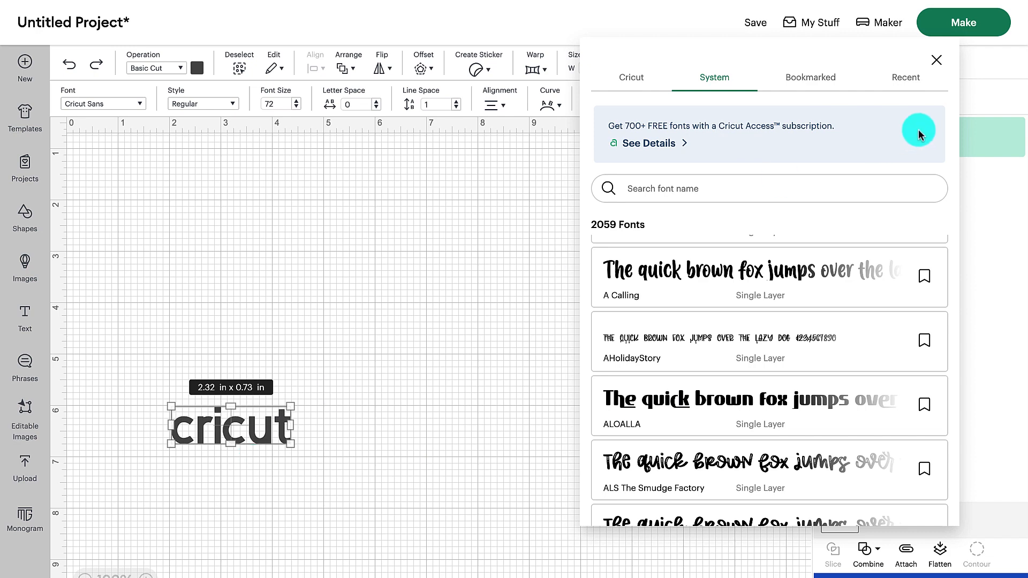
pyautogui.click(810, 77)
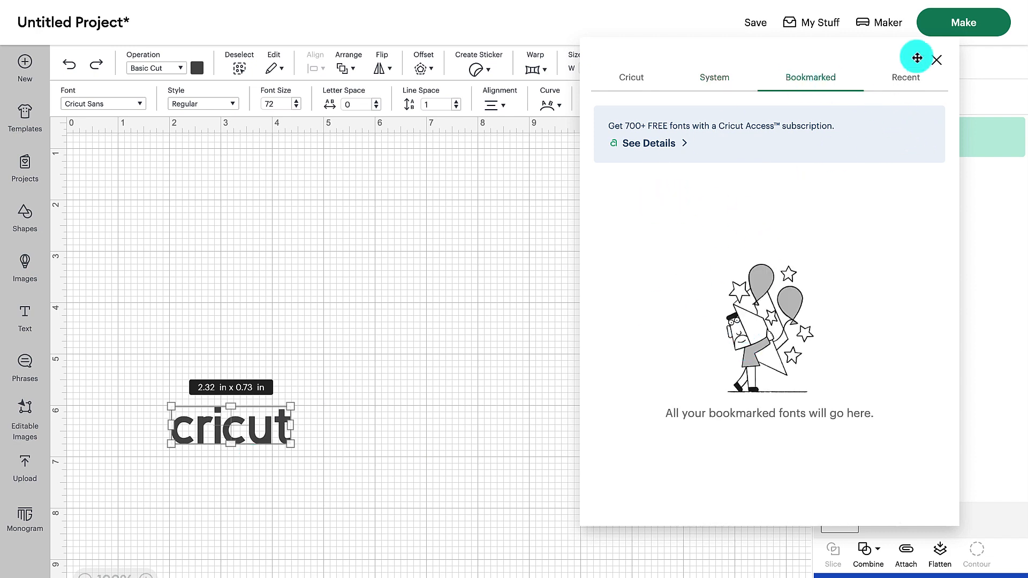
pyautogui.click(905, 78)
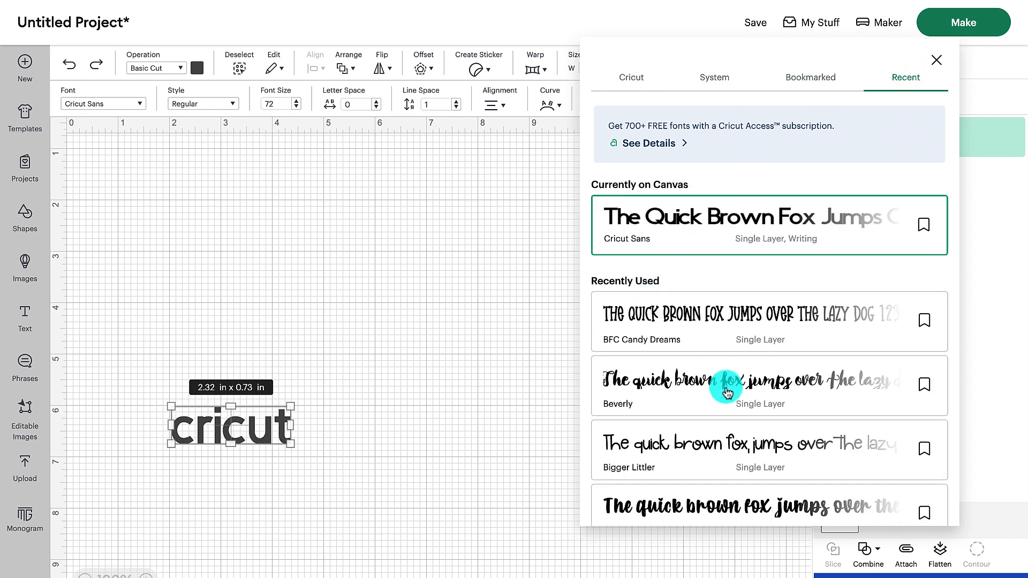
pyautogui.scroll(-4, 730, 442)
pyautogui.scroll(2, 731, 445)
pyautogui.scroll(2, 733, 448)
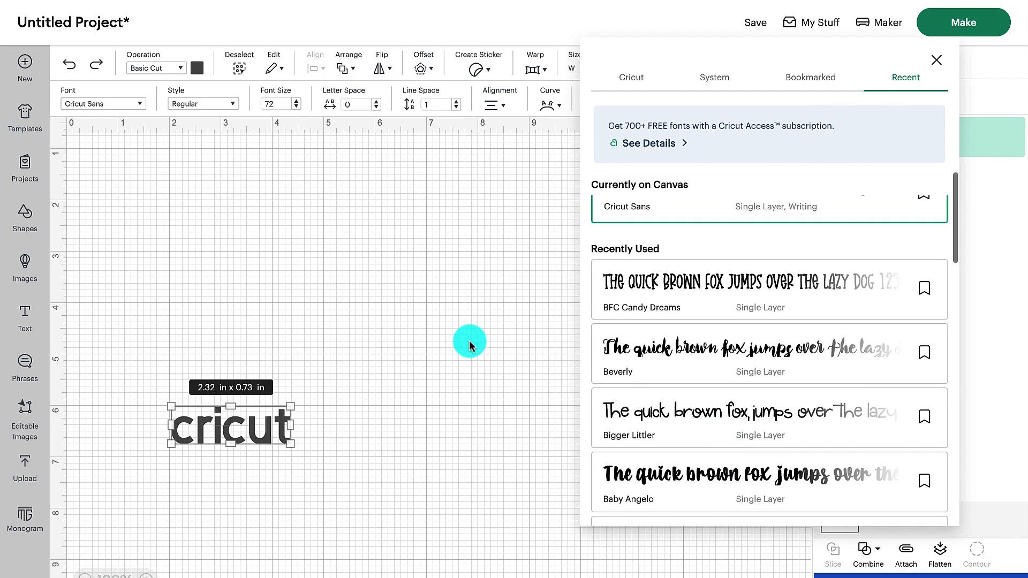
pyautogui.click(471, 339)
# - Try the Bold style on the cricut text, switch it to Writing, and try out its Curve setting
pyautogui.click(234, 106)
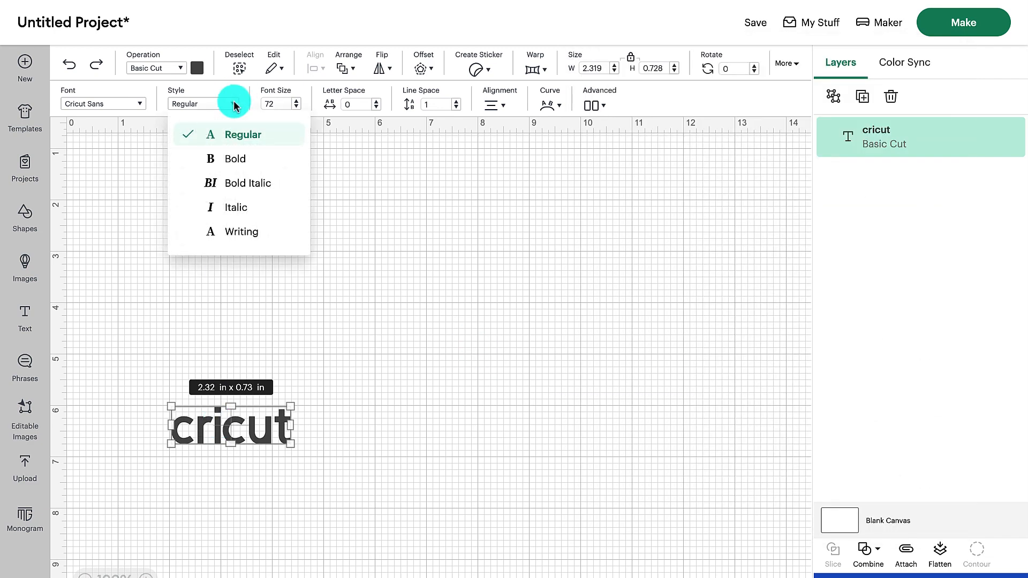
pyautogui.click(236, 161)
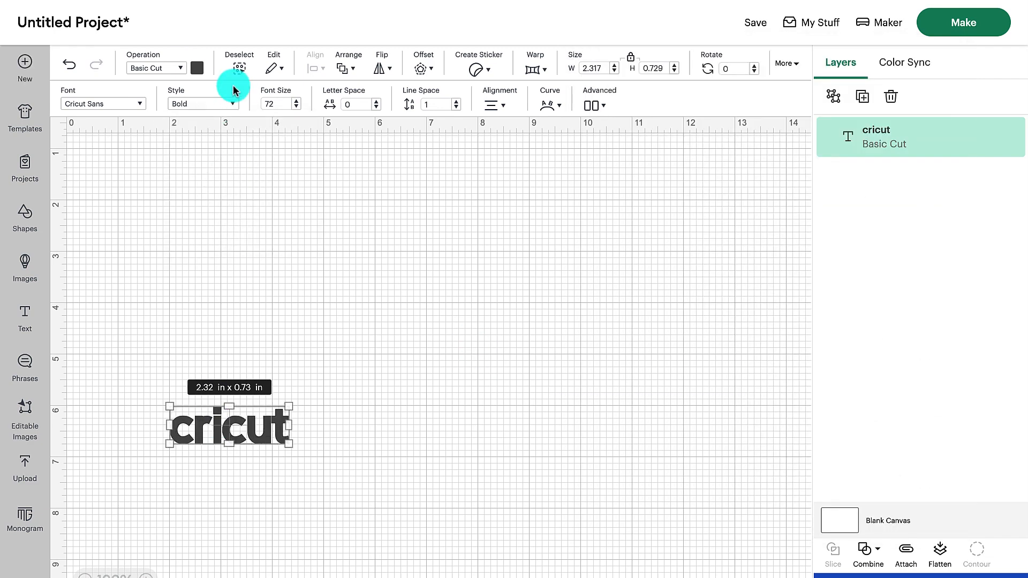
pyautogui.click(231, 104)
pyautogui.click(231, 105)
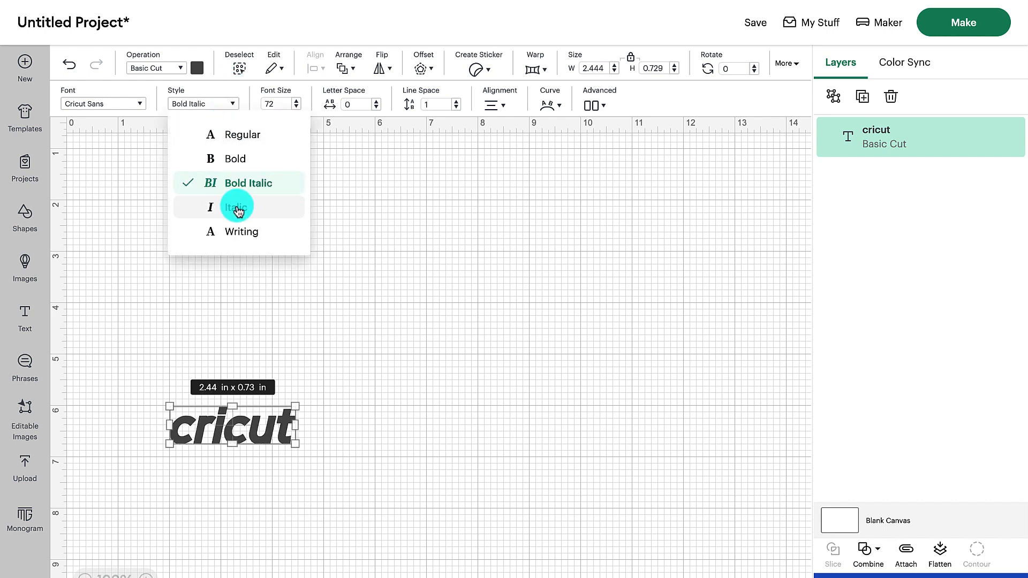
pyautogui.click(241, 231)
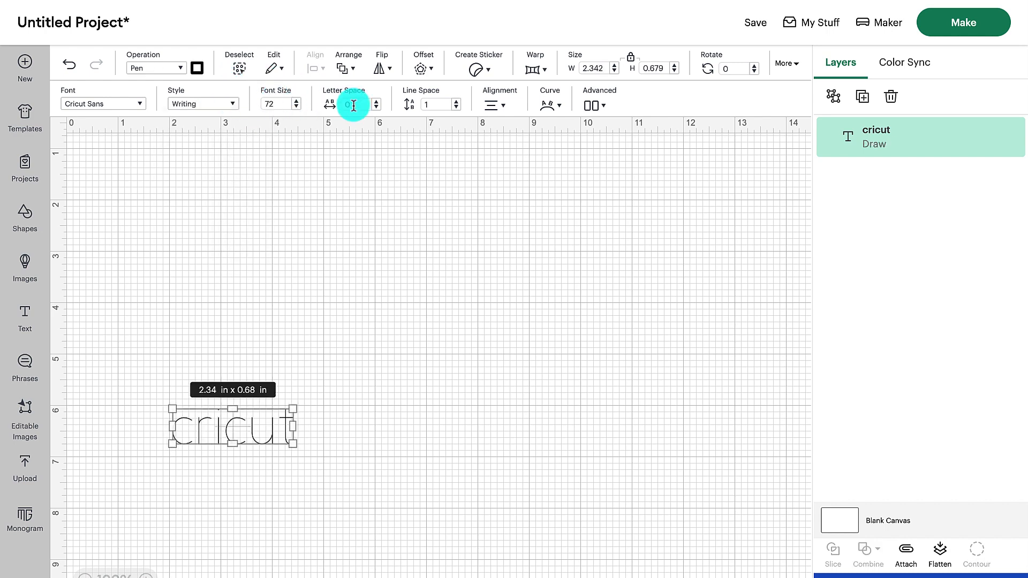
pyautogui.click(551, 105)
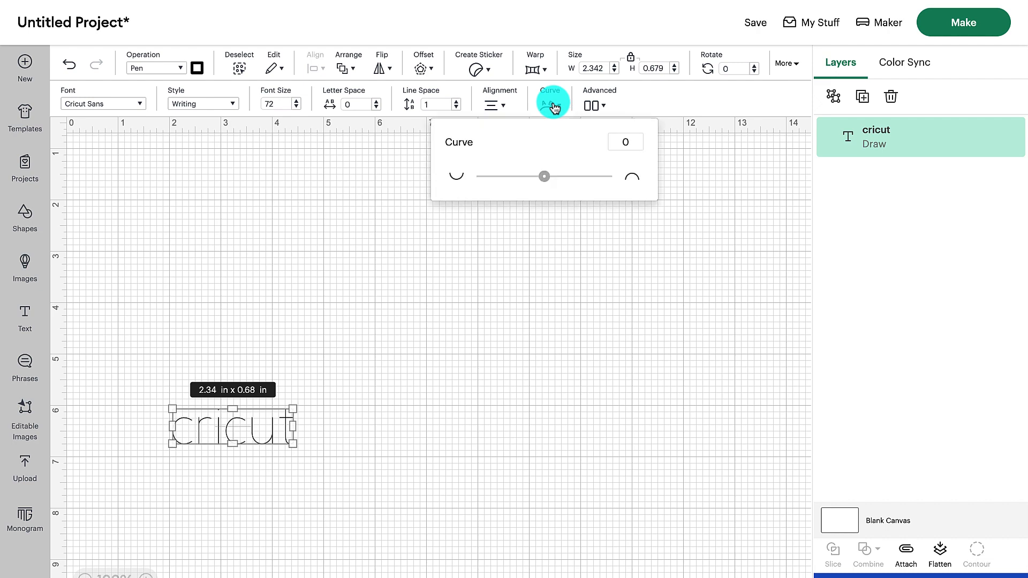
pyautogui.moveTo(544, 176)
pyautogui.mouseDown()
pyautogui.moveTo(484, 172)
pyautogui.moveTo(589, 182)
pyautogui.moveTo(539, 171)
pyautogui.mouseUp()
# - Open the phrases library and look through all the ready-made phrase designs
pyautogui.click(23, 389)
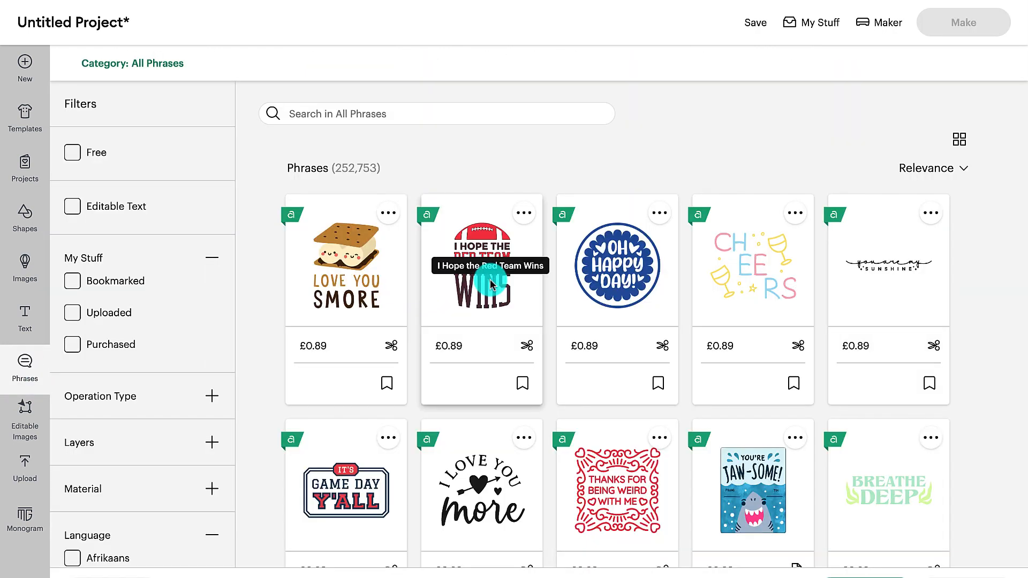
pyautogui.scroll(-2, 585, 343)
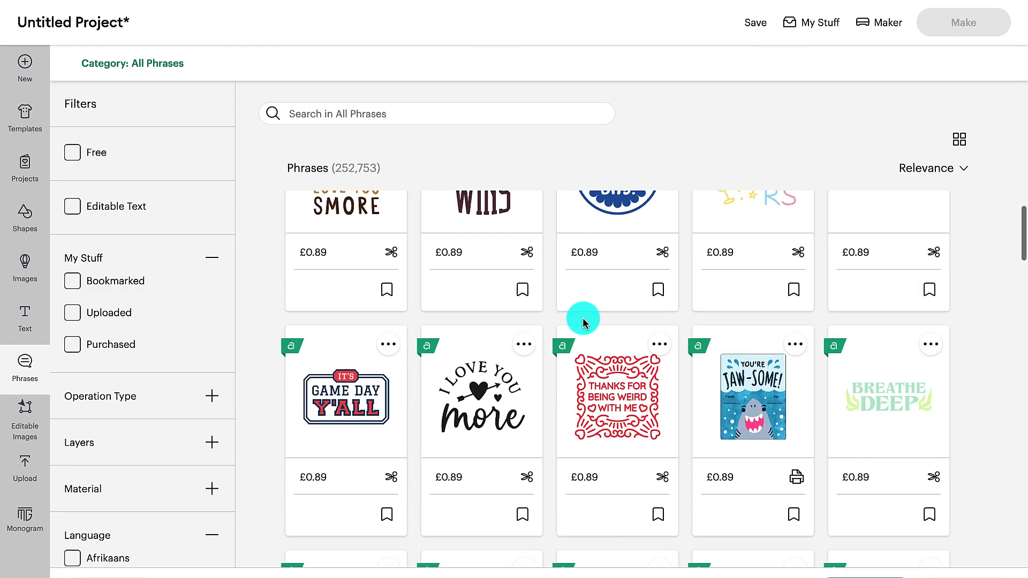
pyautogui.scroll(-6, 584, 321)
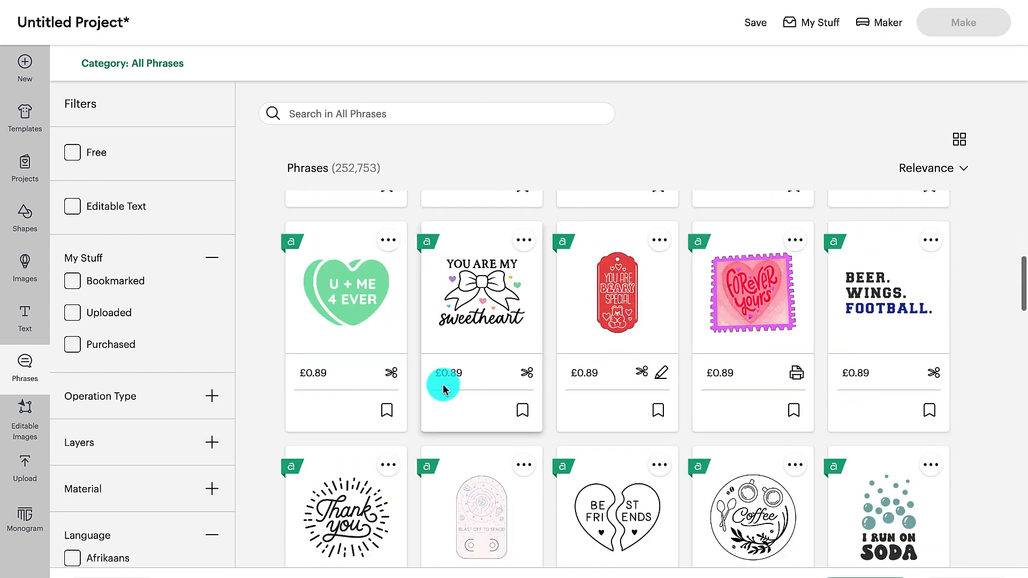
pyautogui.scroll(-2, 764, 377)
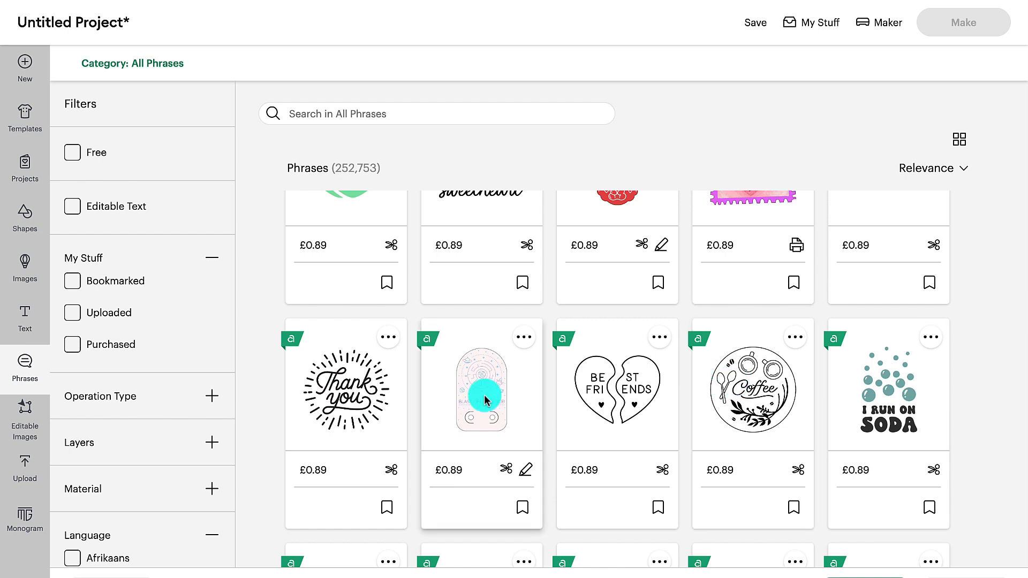
pyautogui.scroll(-2, 484, 394)
pyautogui.scroll(-3, 484, 394)
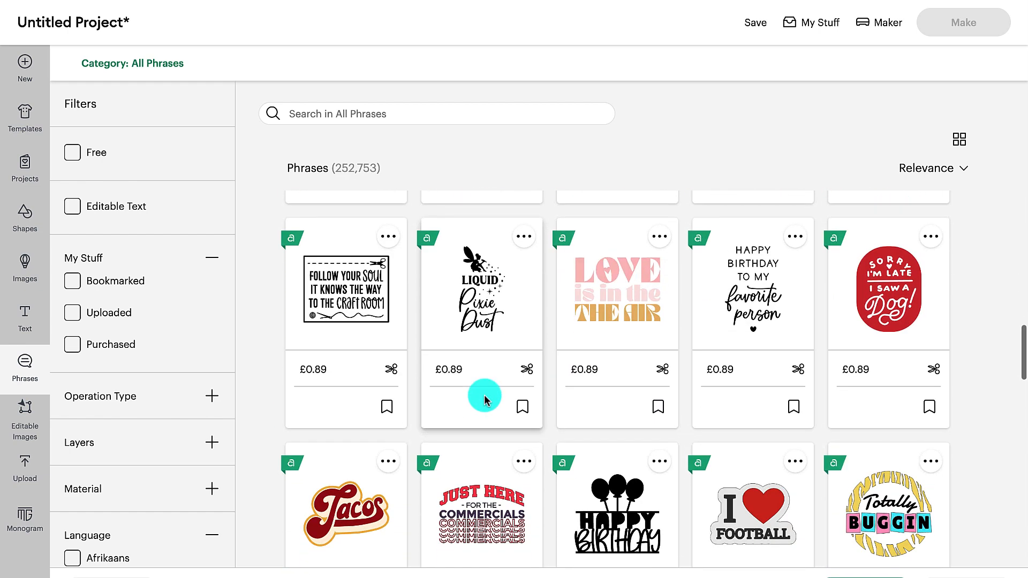
# - Filter the phrases to free ones and look through the designs
pyautogui.click(73, 152)
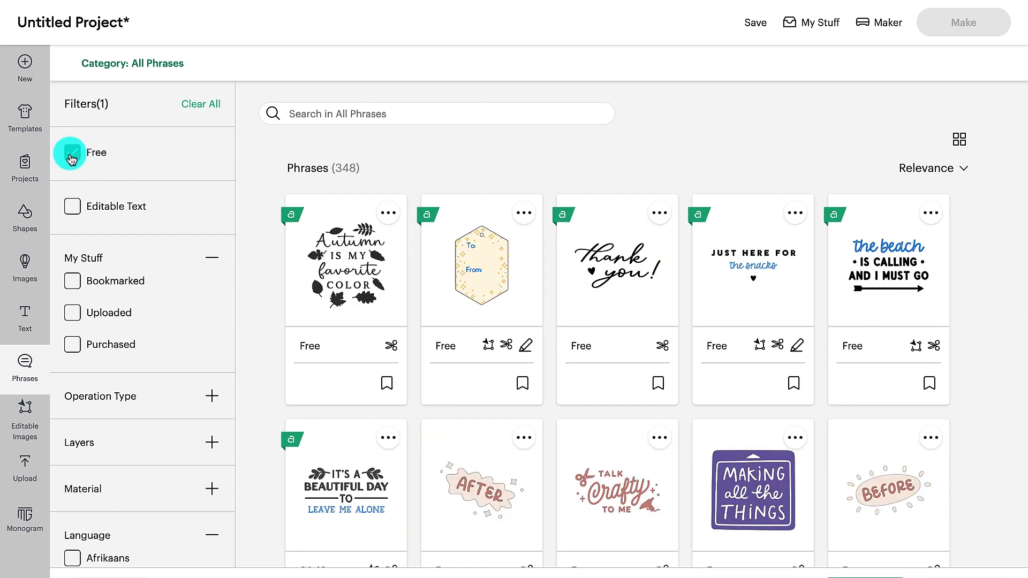
pyautogui.scroll(-10, 465, 369)
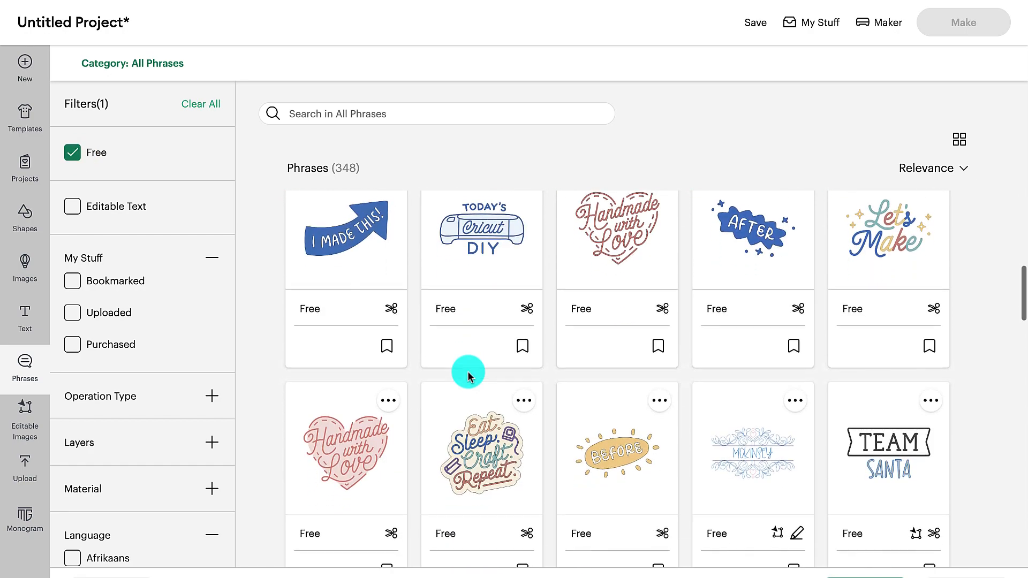
pyautogui.scroll(-8, 466, 371)
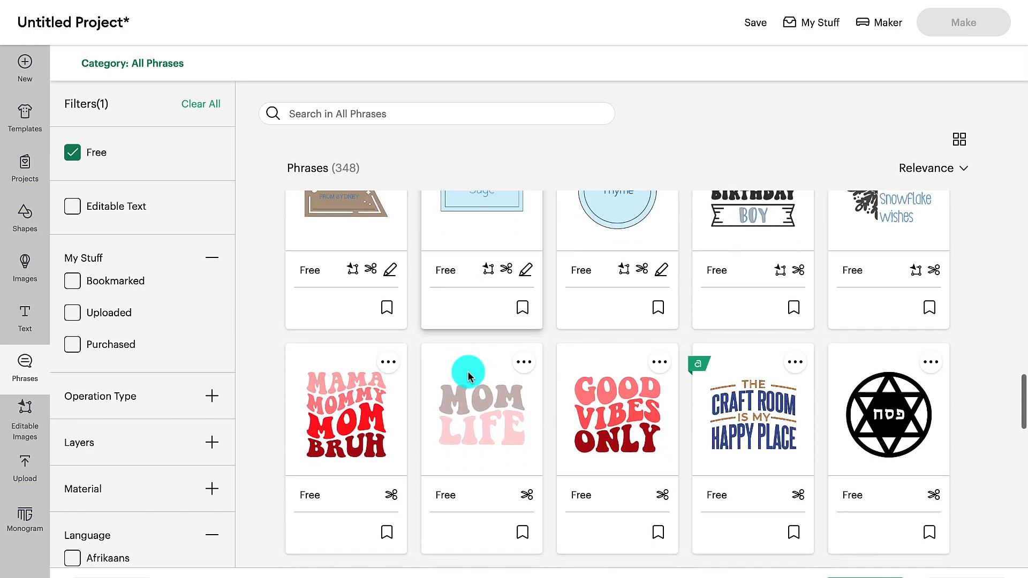
# - Add the free Mom Life phrase to the canvas and preview its cut layout on 12 in x 12 in mats
pyautogui.click(477, 408)
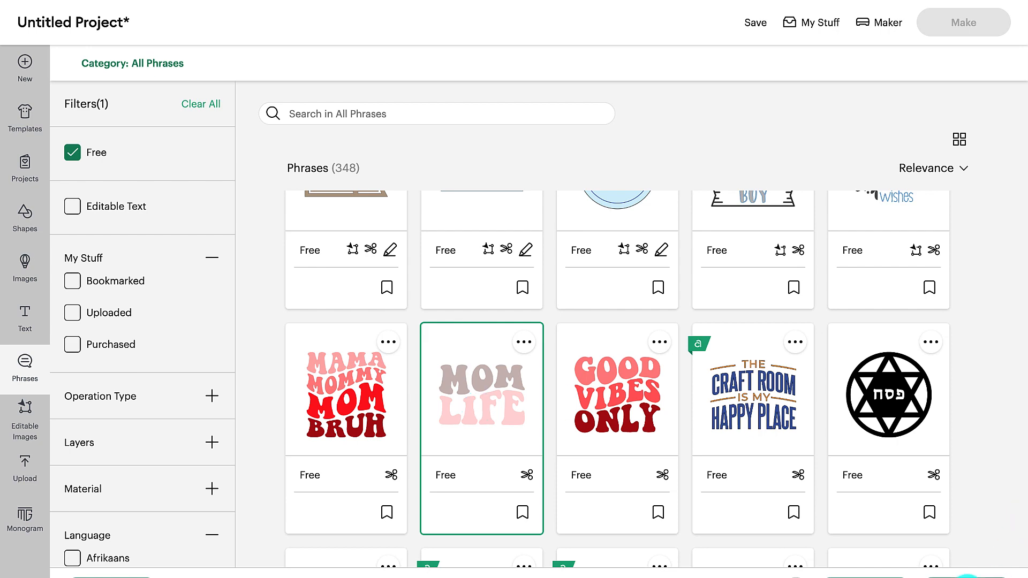
pyautogui.click(966, 576)
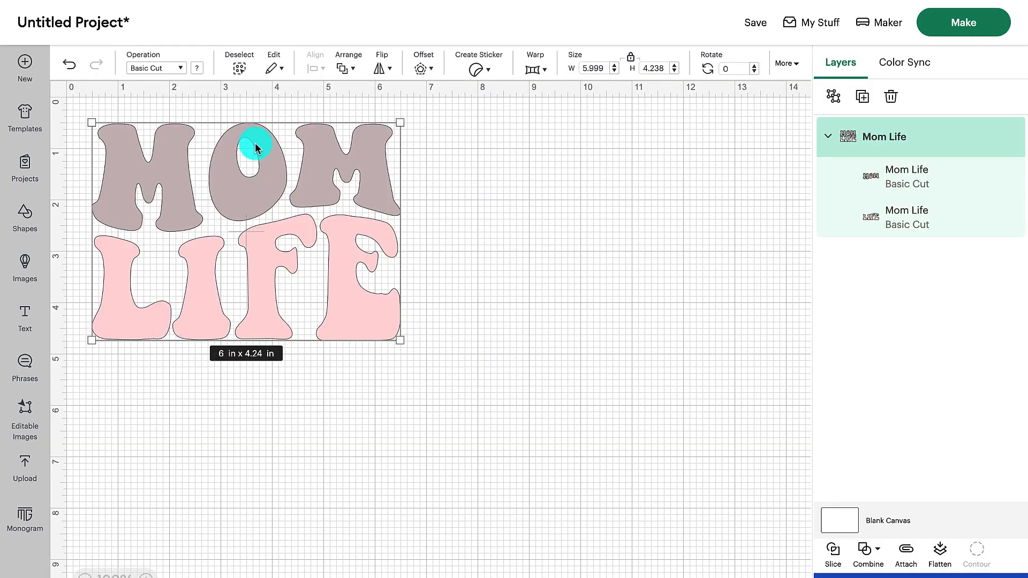
pyautogui.click(961, 29)
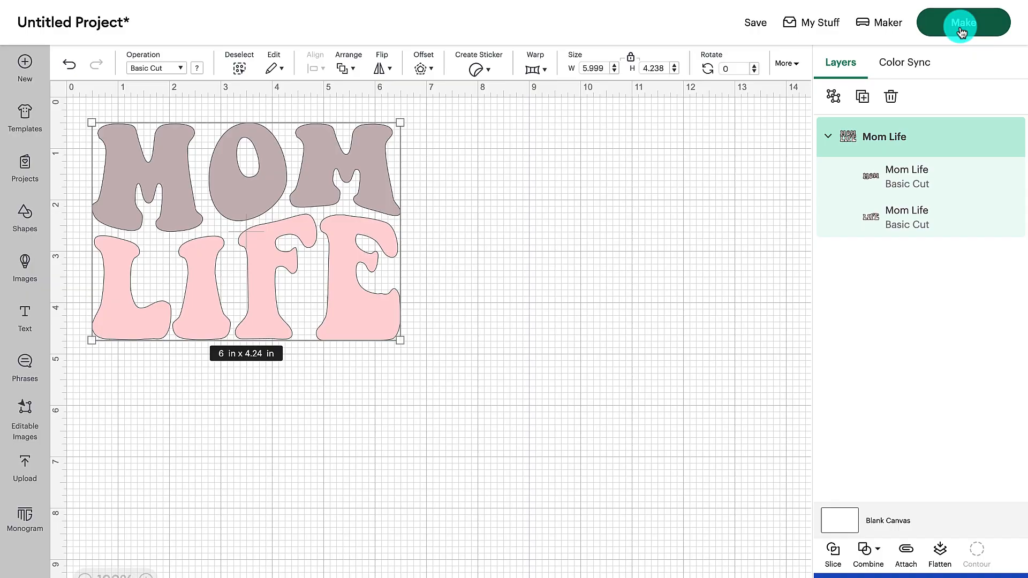
pyautogui.click(328, 170)
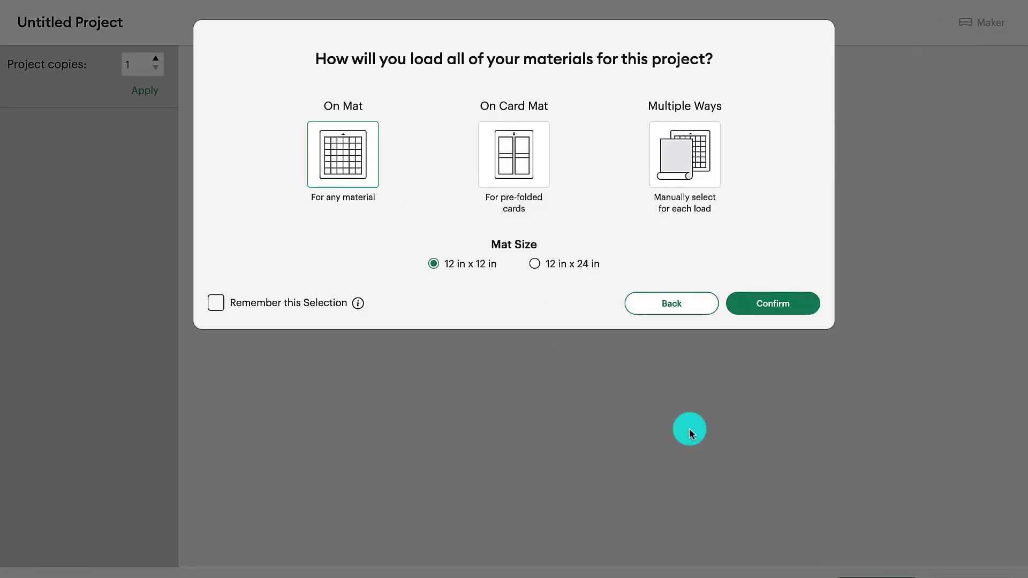
pyautogui.click(771, 301)
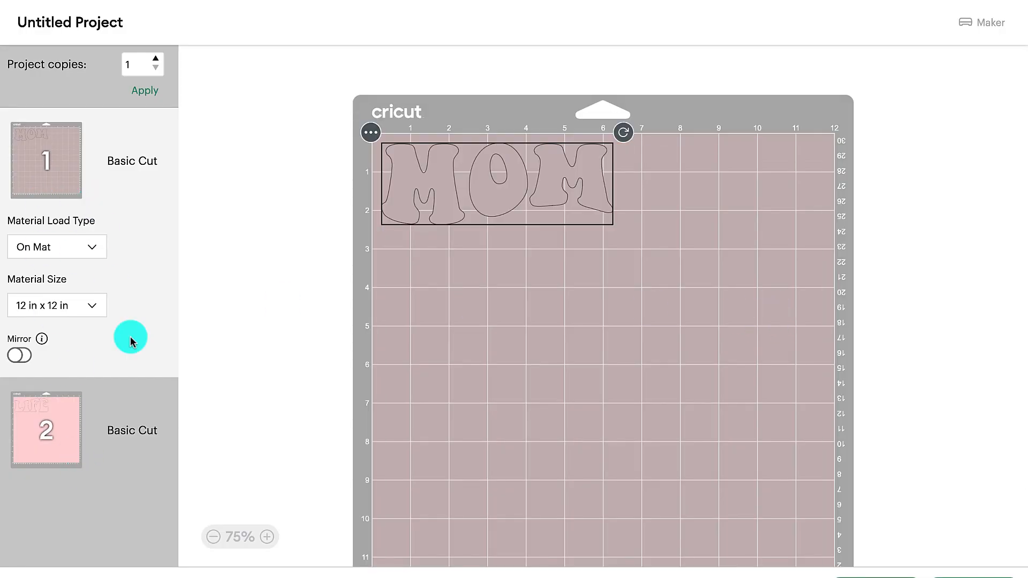
pyautogui.click(868, 575)
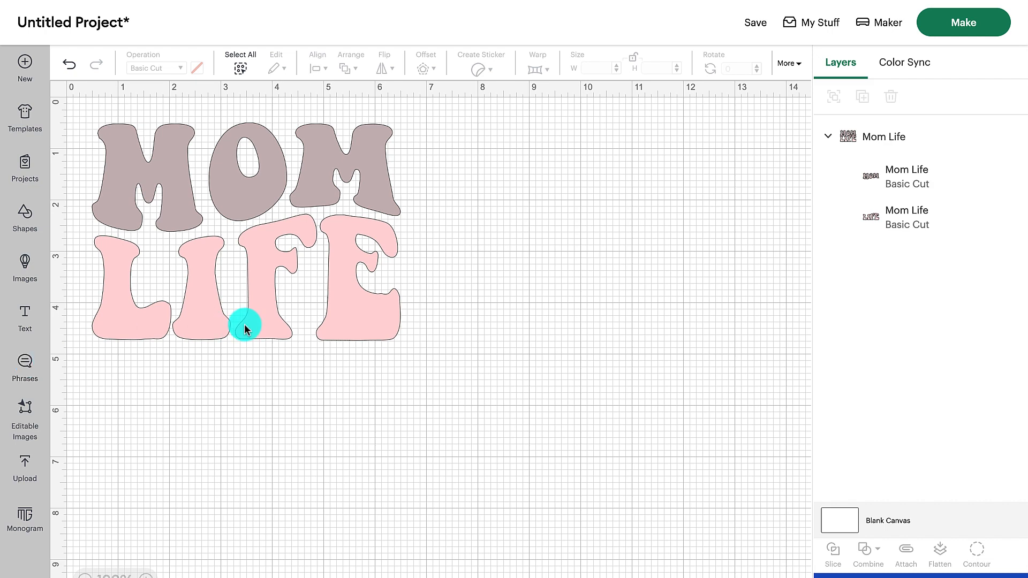
# - Filter the editable images to free ones and add the Team Santa design to the canvas
pyautogui.click(29, 419)
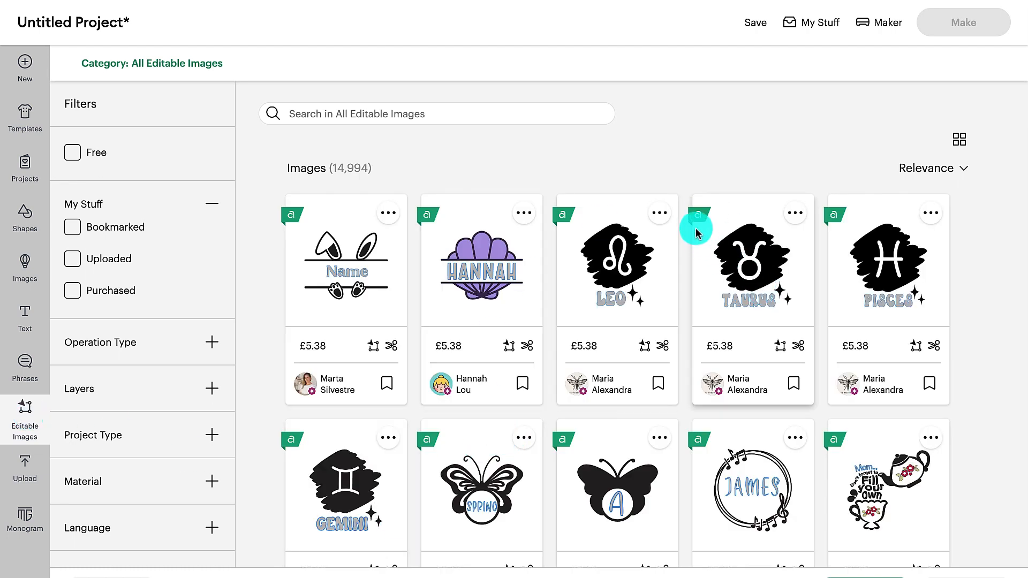
pyautogui.click(73, 153)
pyautogui.scroll(-2, 393, 392)
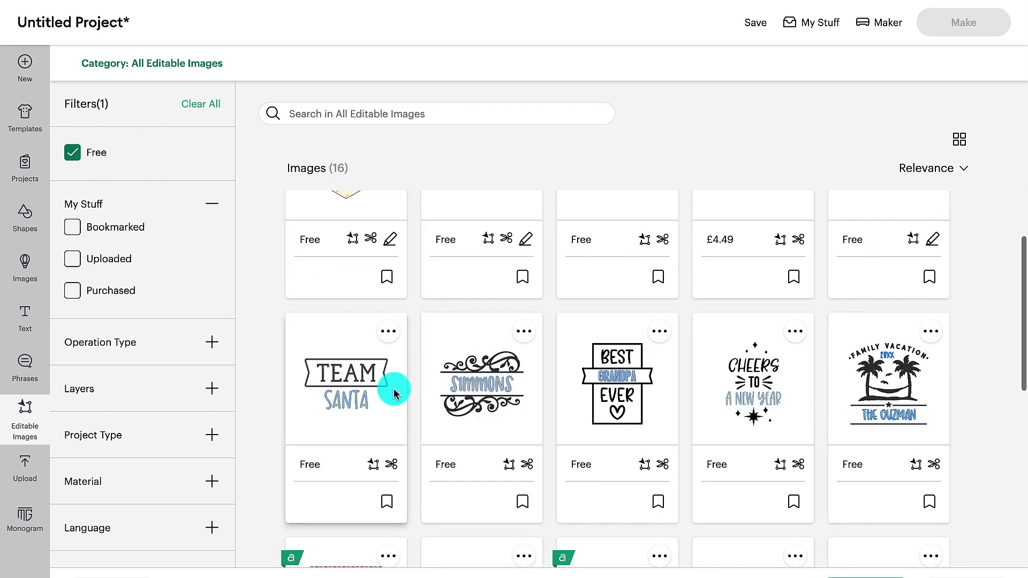
pyautogui.click(348, 385)
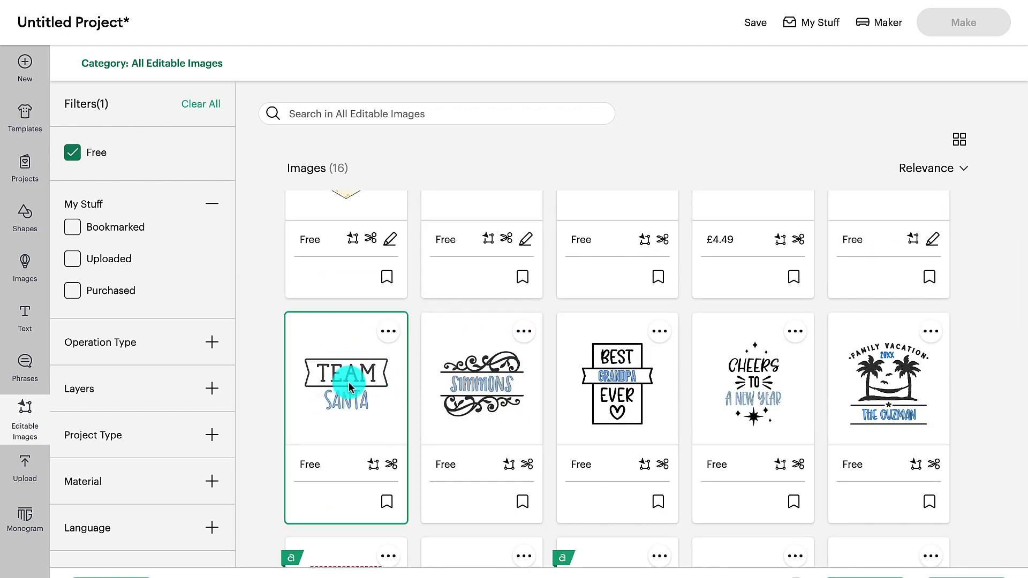
pyautogui.click(961, 573)
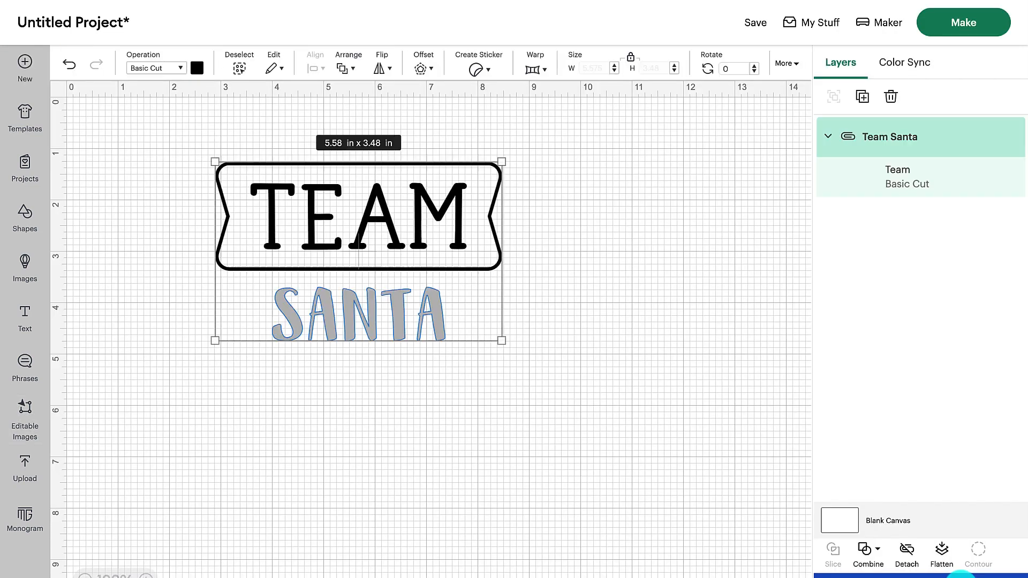
# - Detach the Team Santa layers and rearrange them so the banner frames SANTA and TEAM sits centred above it
pyautogui.click(851, 140)
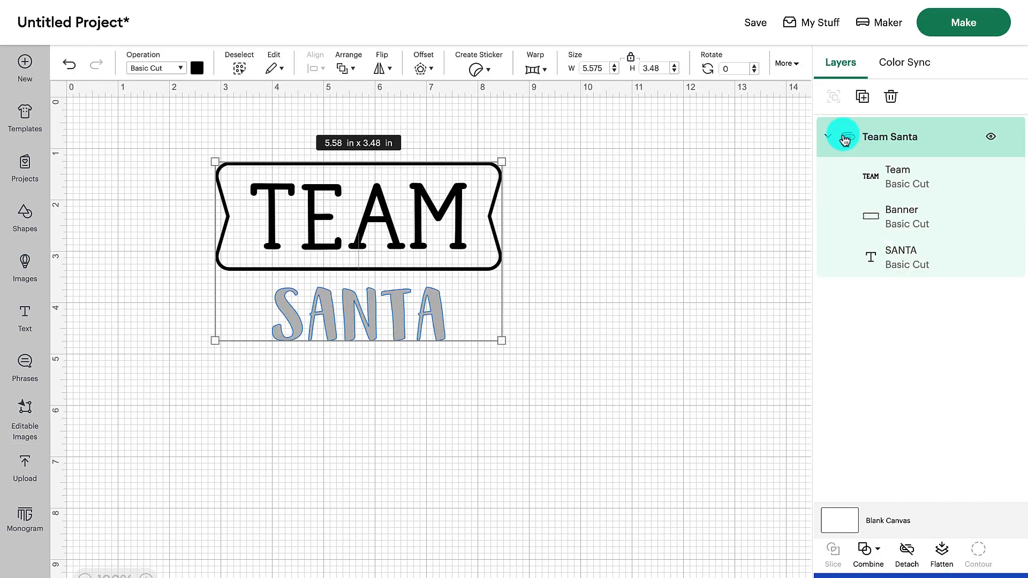
pyautogui.click(906, 554)
pyautogui.moveTo(435, 311); pyautogui.dragTo(437, 341)
pyautogui.click(561, 294)
pyautogui.moveTo(471, 268); pyautogui.dragTo(449, 238)
pyautogui.moveTo(353, 337); pyautogui.dragTo(385, 396)
pyautogui.moveTo(409, 243); pyautogui.dragTo(661, 230)
pyautogui.moveTo(399, 394); pyautogui.dragTo(397, 246)
pyautogui.moveTo(387, 285); pyautogui.dragTo(394, 360)
pyautogui.moveTo(432, 234); pyautogui.dragTo(427, 320)
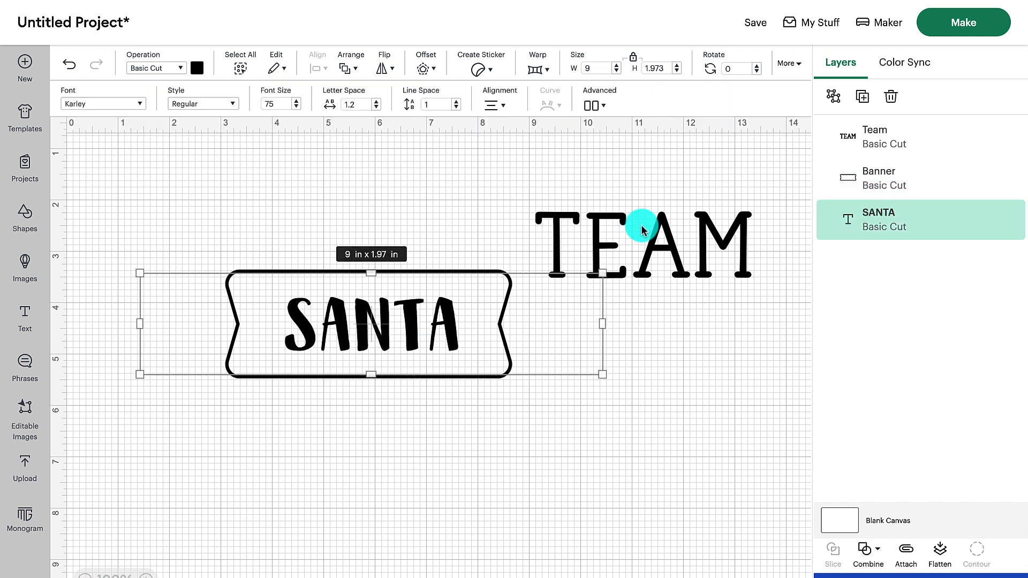
pyautogui.moveTo(643, 229); pyautogui.dragTo(373, 218)
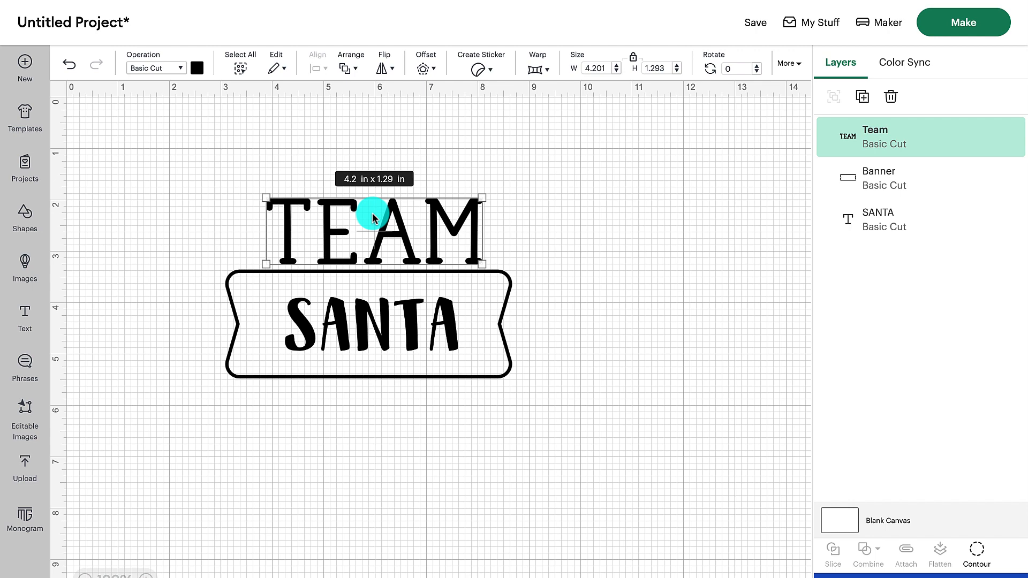
# - Upload Pumpkin spice junkie.svg from the Pumpkin spice junkie folder in Fall big bundle
pyautogui.click(26, 463)
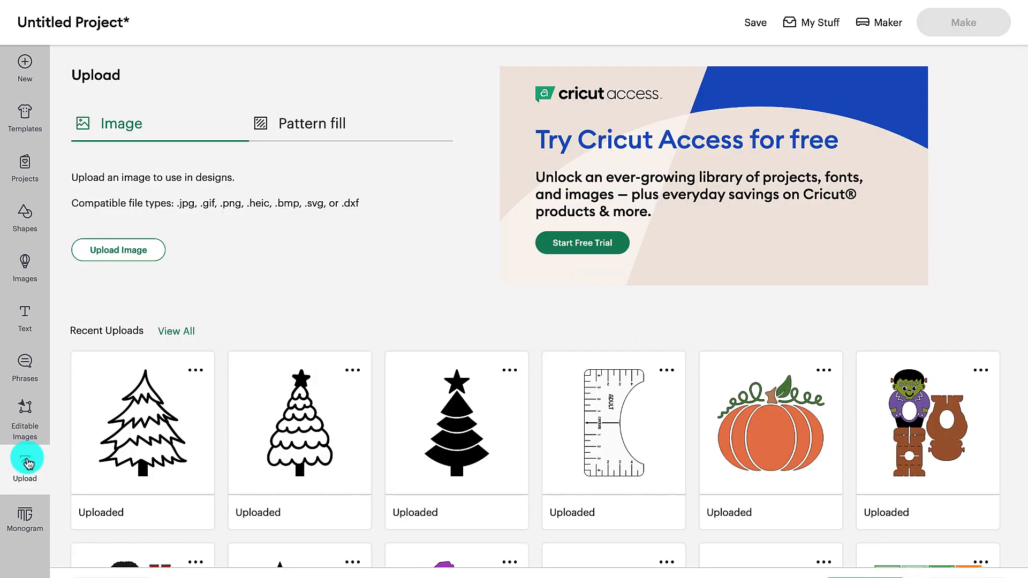
pyautogui.click(120, 251)
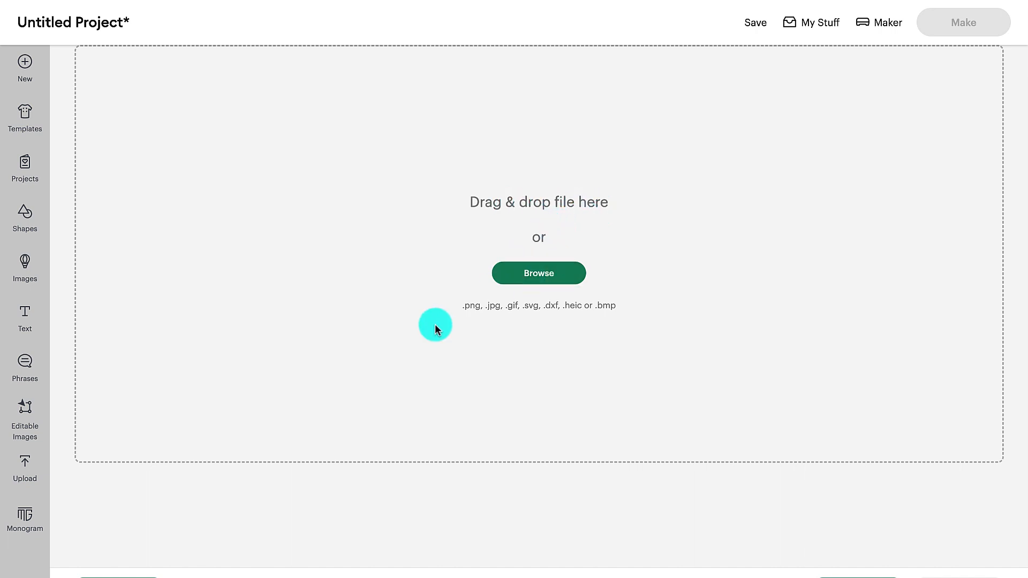
pyautogui.click(545, 272)
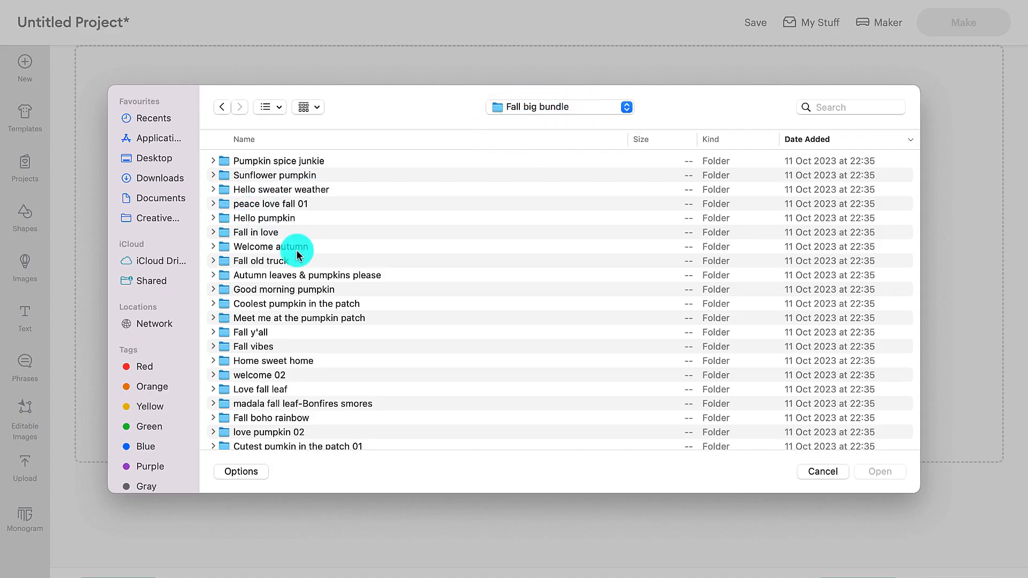
pyautogui.scroll(1, 274, 275)
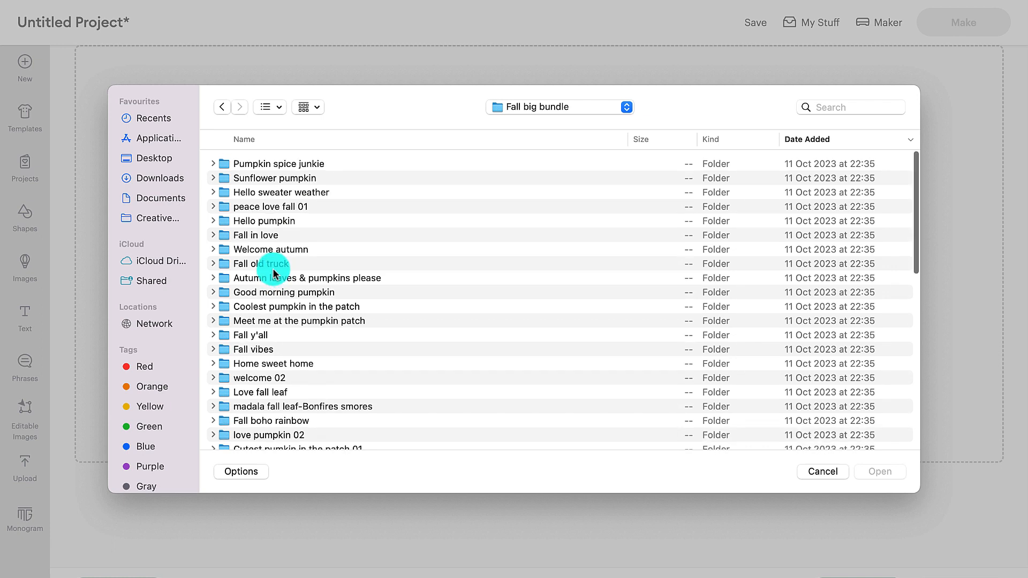
pyautogui.doubleClick(293, 162)
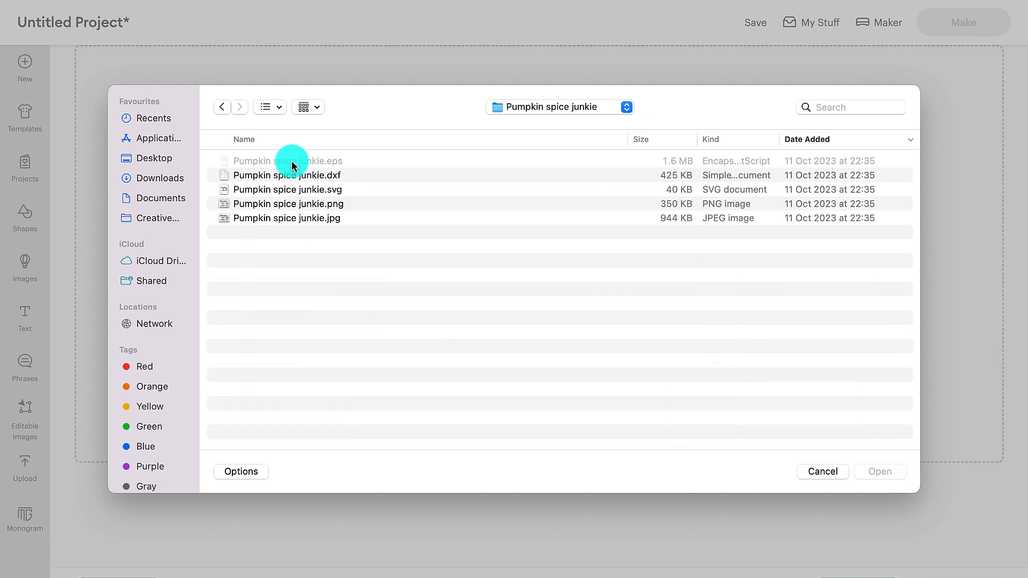
pyautogui.click(276, 190)
pyautogui.click(880, 471)
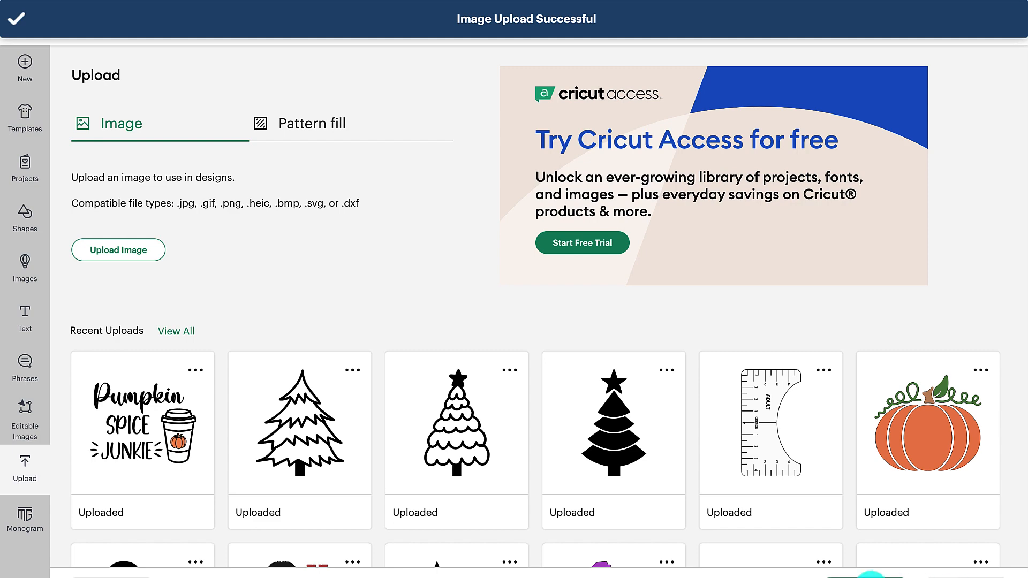
# - Add the uploaded Pumpkin spice junkie design to the canvas and look over the whole design
pyautogui.click(142, 420)
pyautogui.scroll(-3, 142, 434)
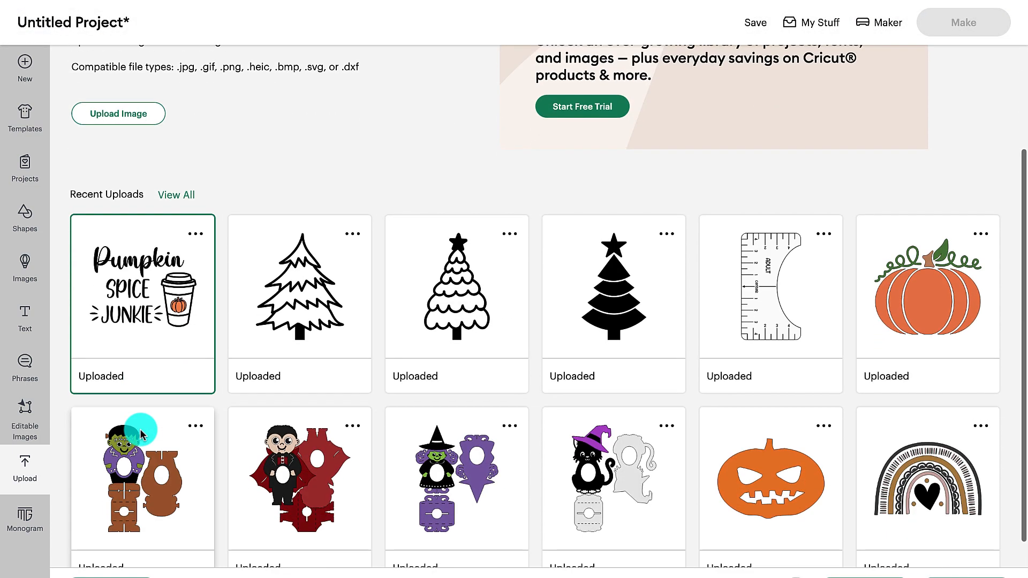
pyautogui.click(960, 574)
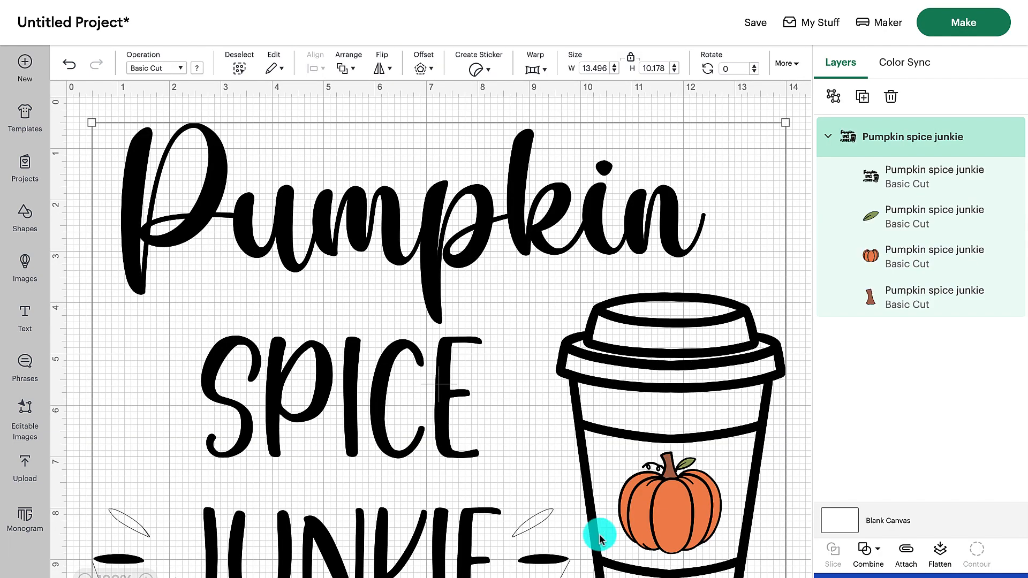
pyautogui.scroll(-3, 333, 207)
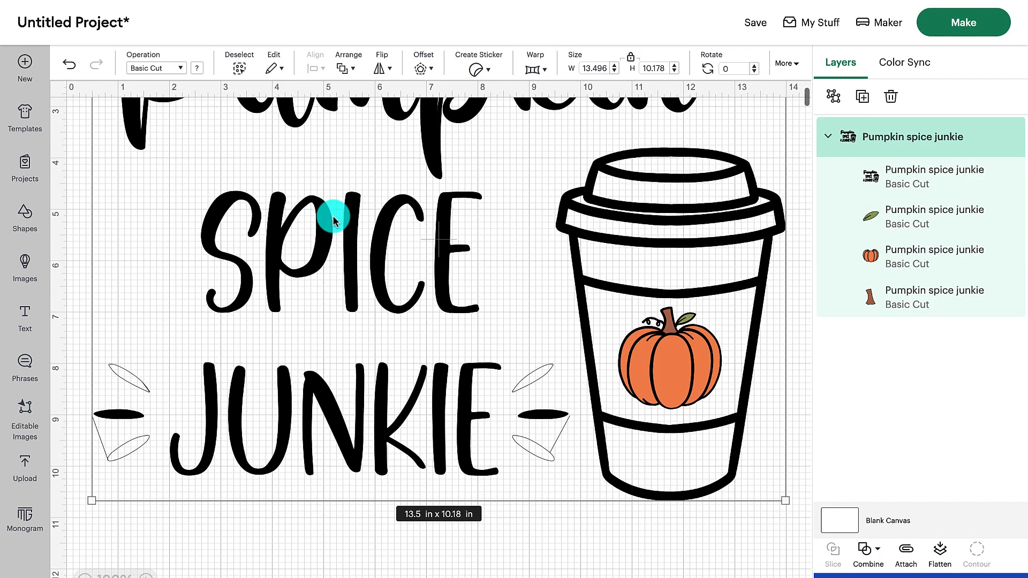
pyautogui.scroll(3, 333, 208)
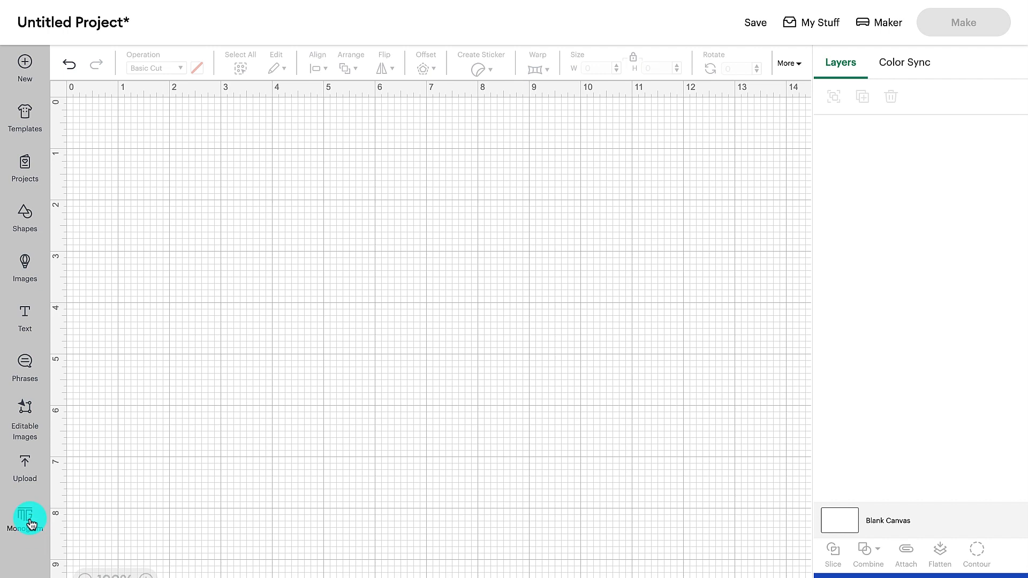
# - Open the monogram maker, dismiss the Cricut Access offer, and preview the text styles of the classic Modern category
pyautogui.click(27, 519)
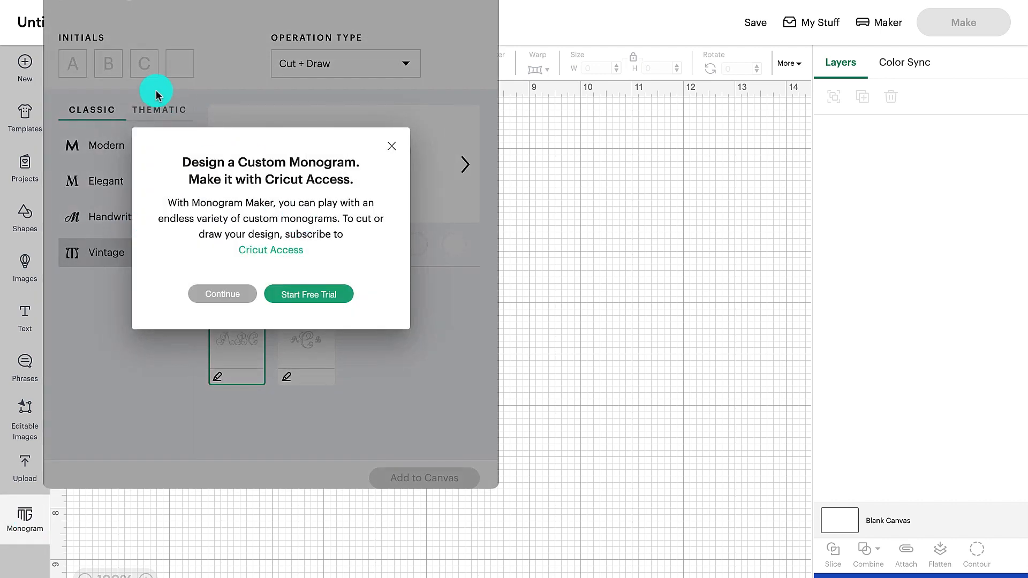
pyautogui.click(390, 146)
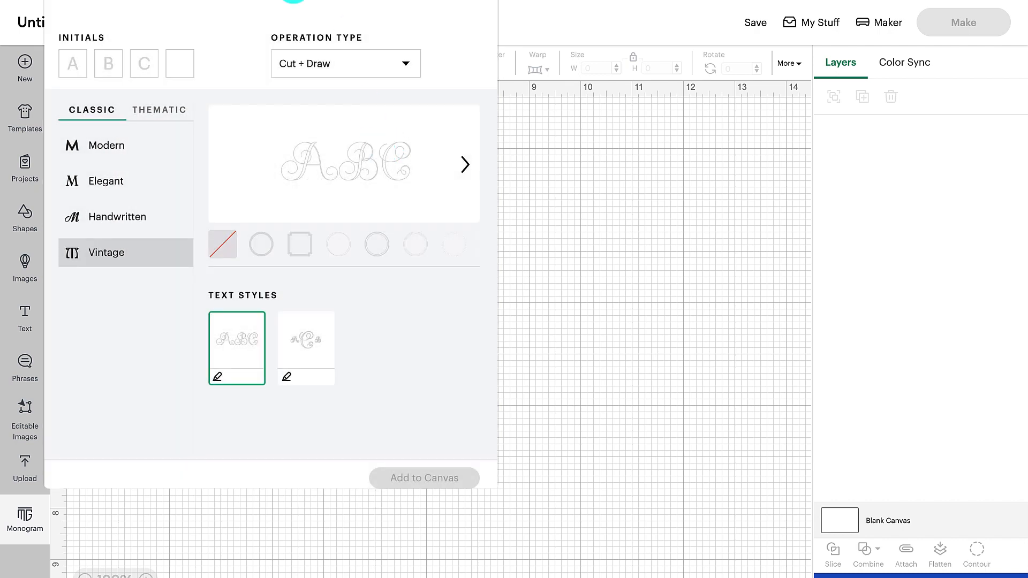
pyautogui.moveTo(293, 1); pyautogui.dragTo(401, 26)
pyautogui.click(156, 159)
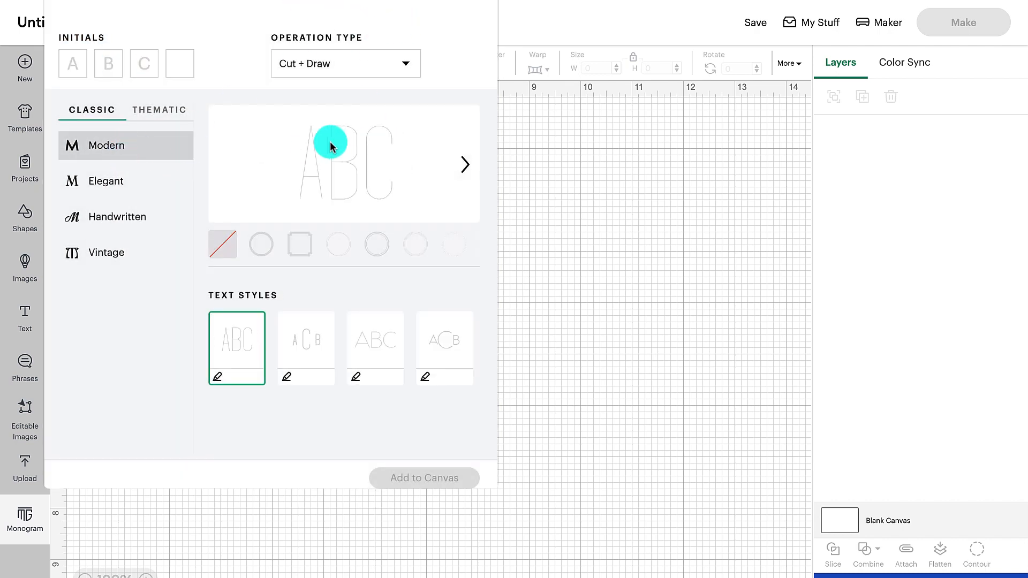
pyautogui.click(296, 342)
pyautogui.click(375, 342)
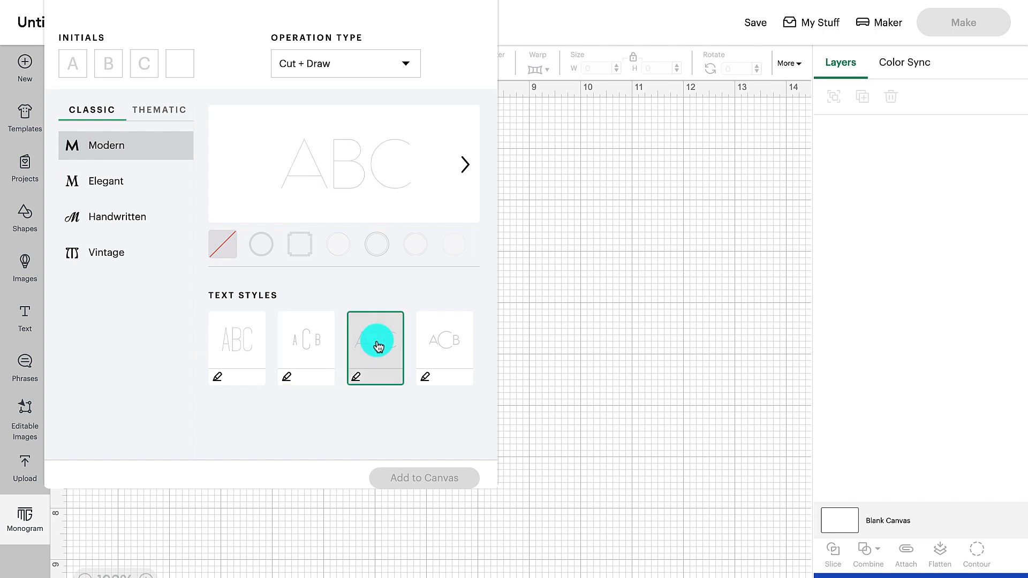
pyautogui.click(443, 340)
# - Preview different frames around the Modern monogram
pyautogui.click(263, 242)
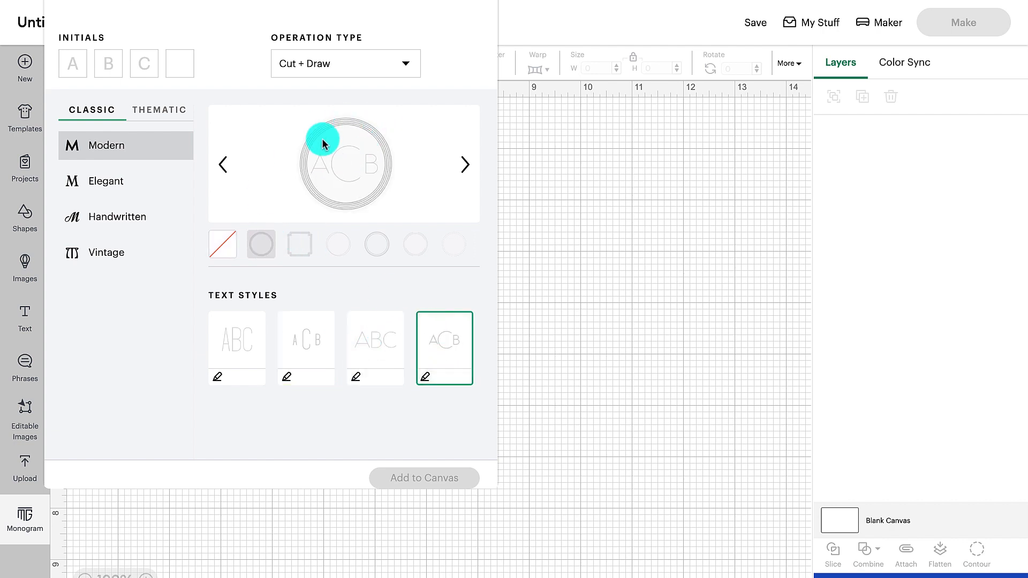
pyautogui.click(303, 242)
pyautogui.click(339, 244)
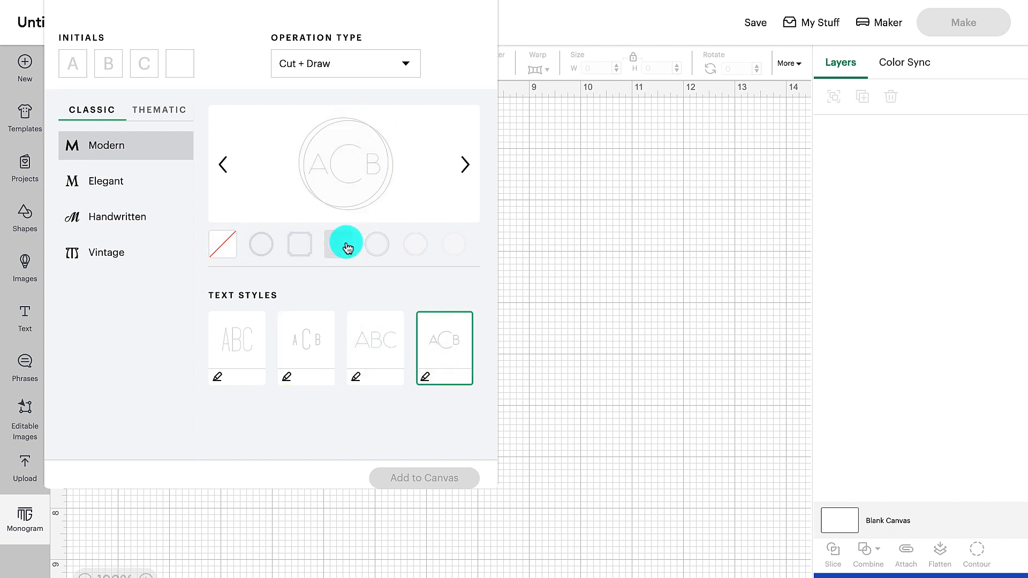
pyautogui.click(376, 245)
pyautogui.click(408, 251)
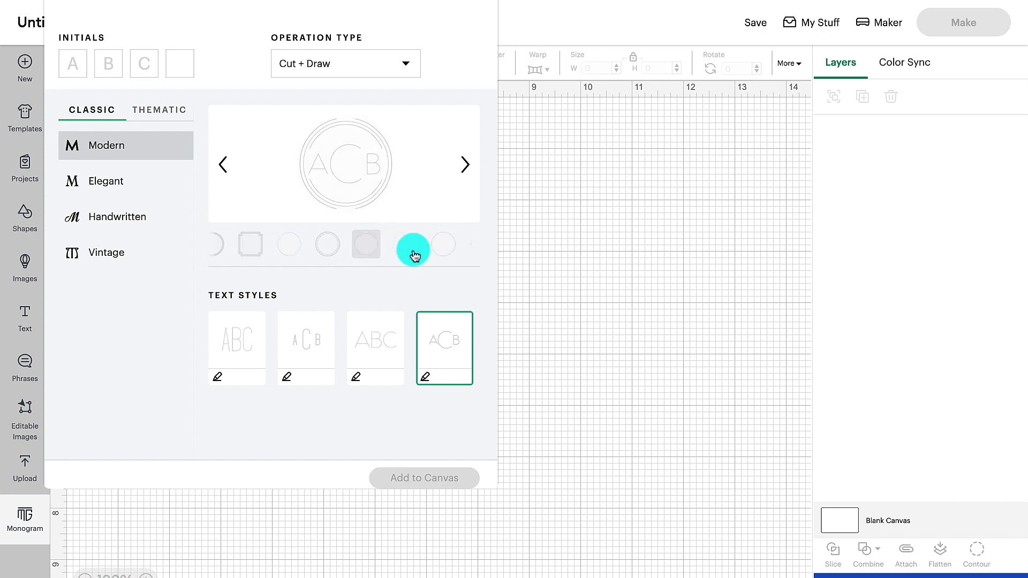
pyautogui.click(450, 252)
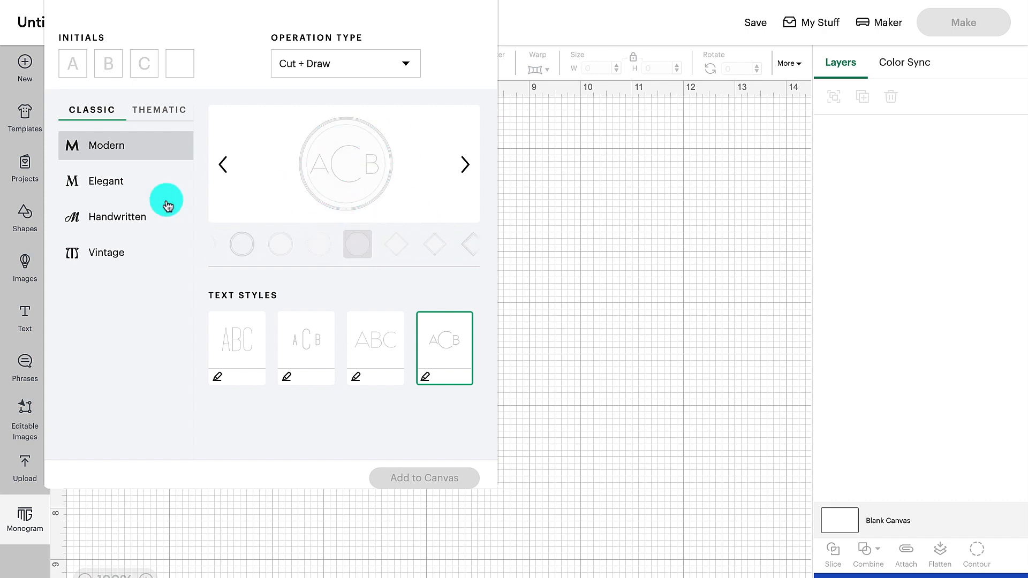
# - View the Elegant and Handwritten monogram styles and check the available operation types without changing Cut + Draw
pyautogui.click(113, 153)
pyautogui.click(116, 192)
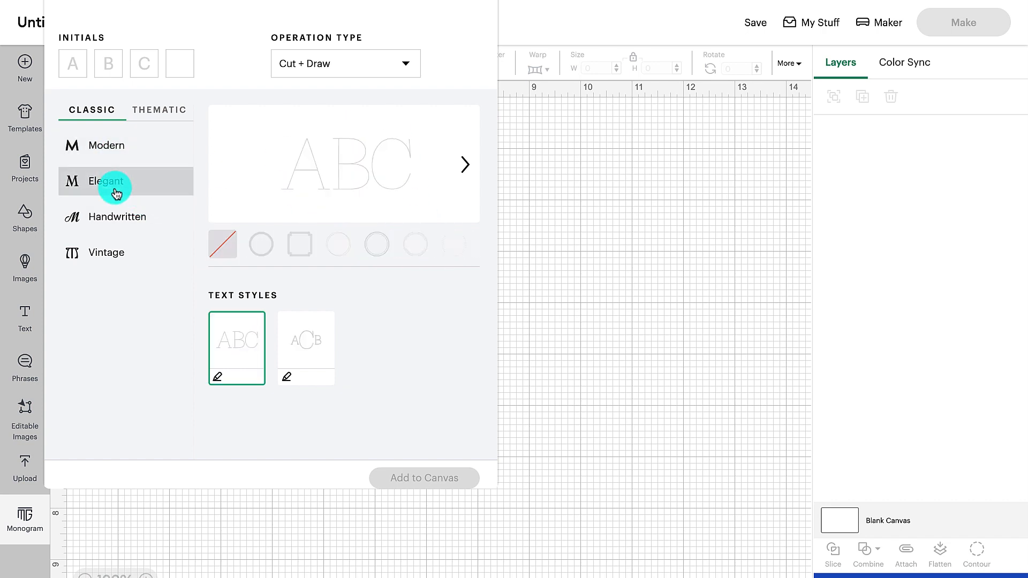
pyautogui.click(114, 219)
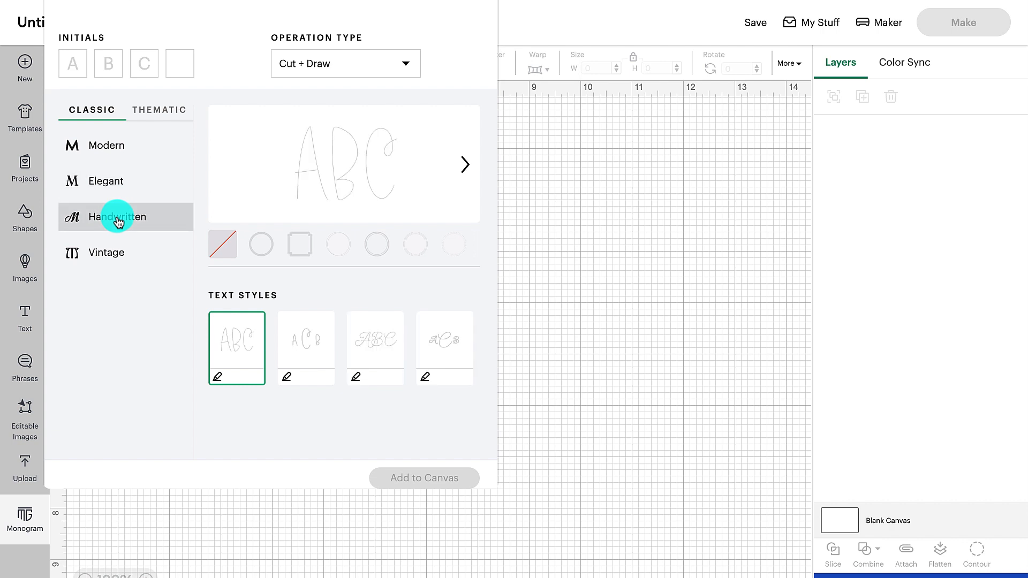
pyautogui.click(403, 65)
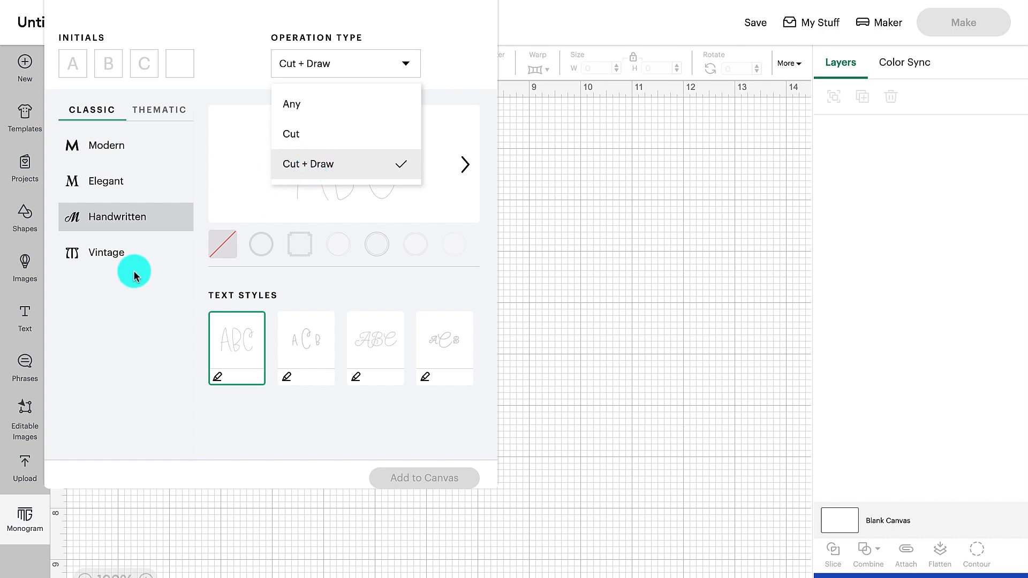
pyautogui.click(114, 76)
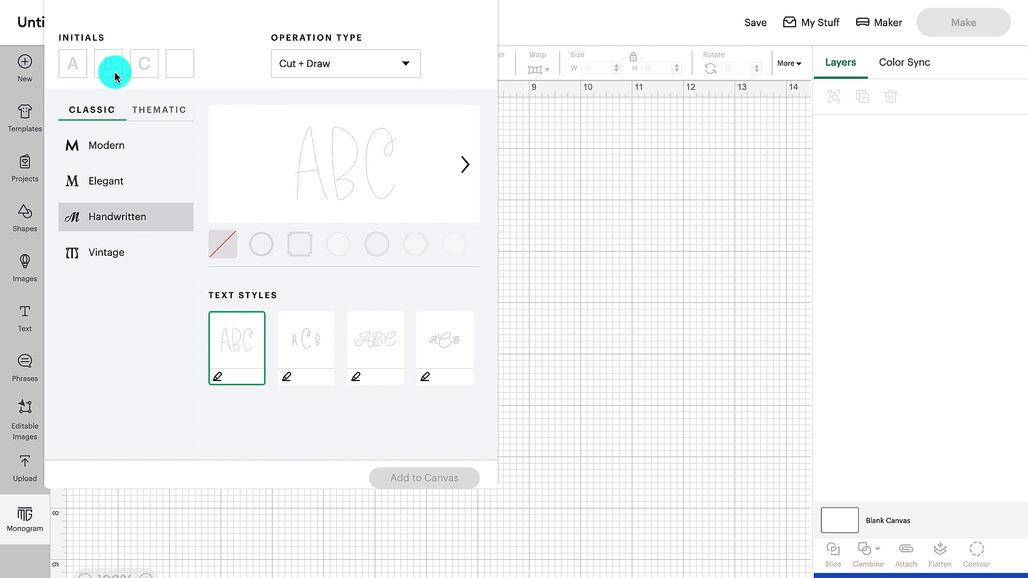
# - Preview several Botanical frame styles among the thematic monograms and return to an empty canvas
pyautogui.click(150, 110)
pyautogui.click(317, 332)
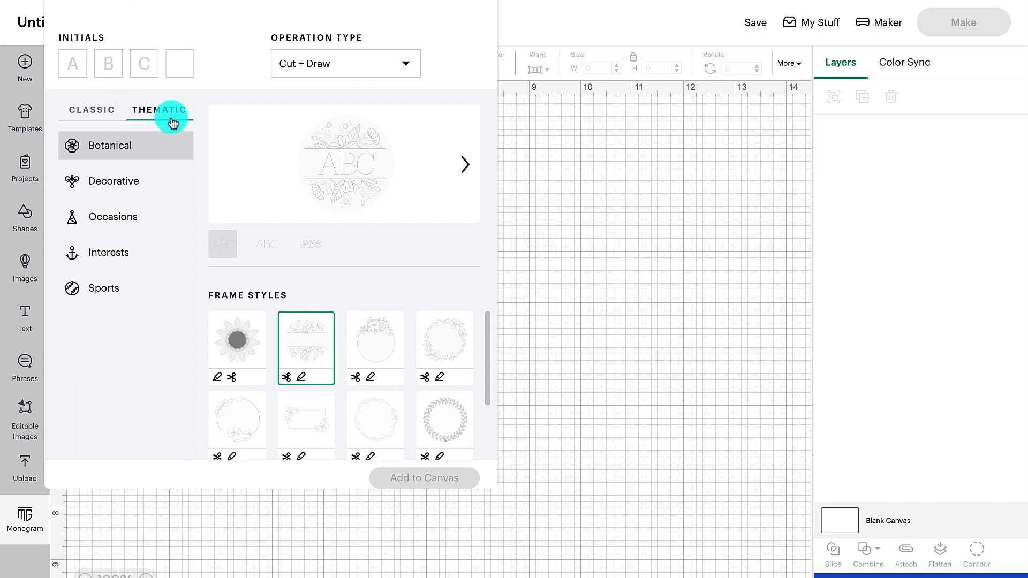
pyautogui.click(367, 336)
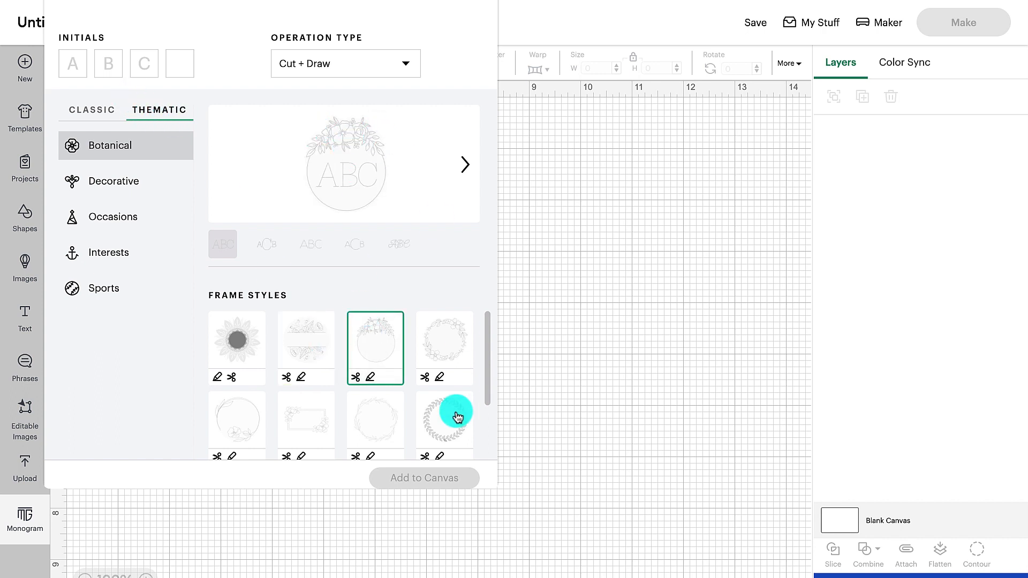
pyautogui.click(449, 382)
pyautogui.click(443, 408)
pyautogui.scroll(-2, 444, 408)
pyautogui.click(443, 410)
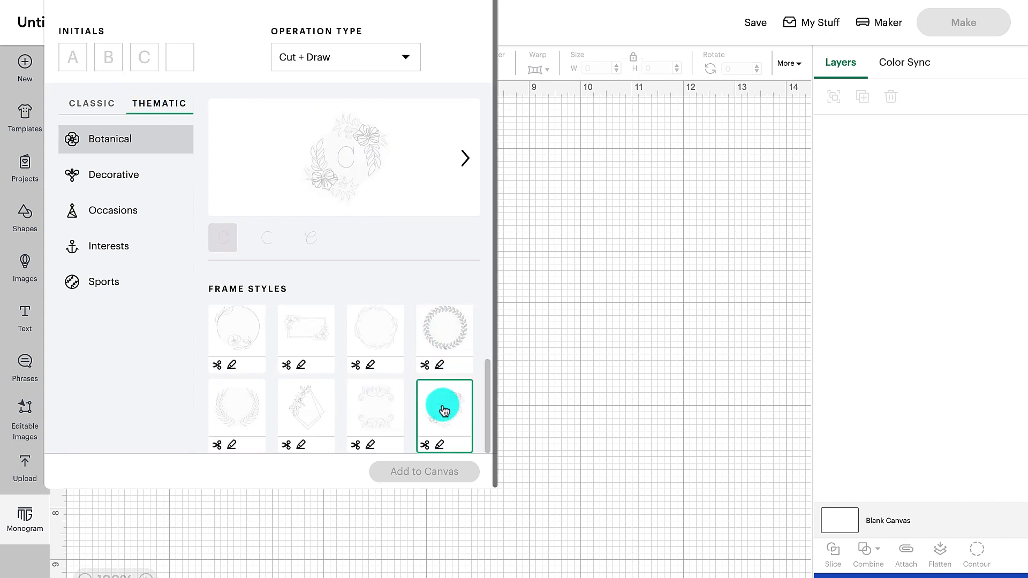
pyautogui.click(378, 406)
pyautogui.click(255, 391)
pyautogui.click(242, 341)
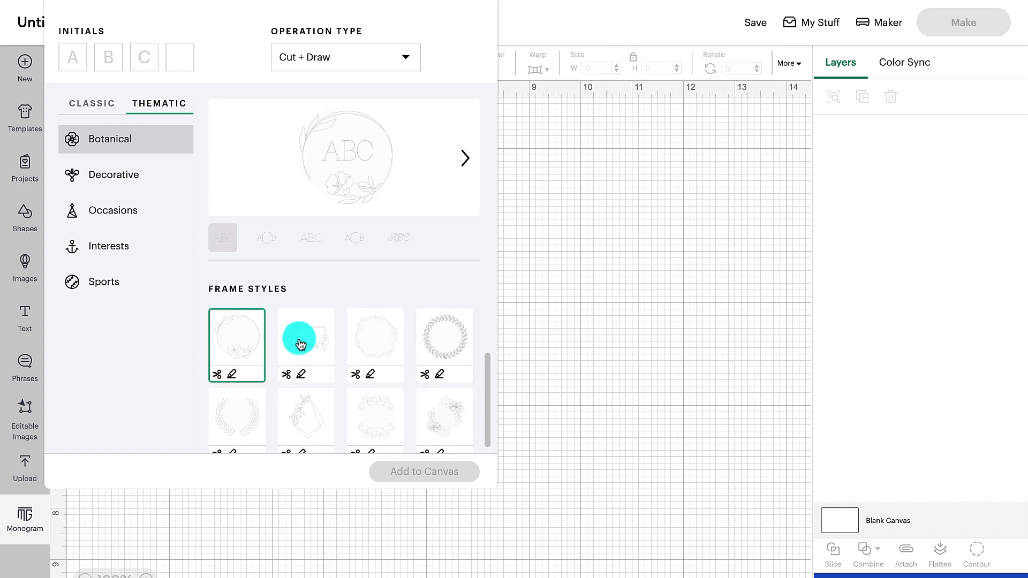
pyautogui.click(298, 339)
pyautogui.click(27, 65)
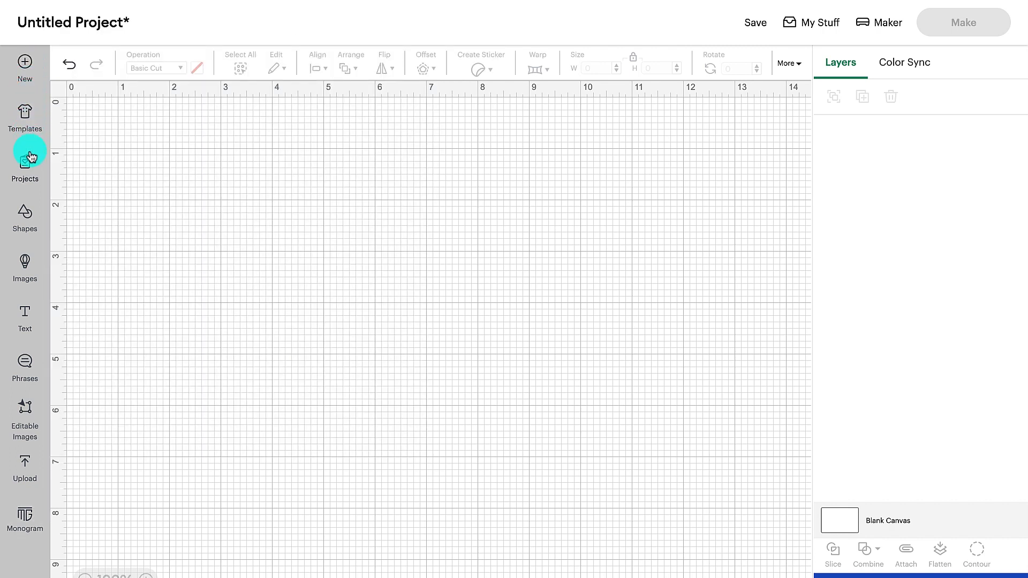